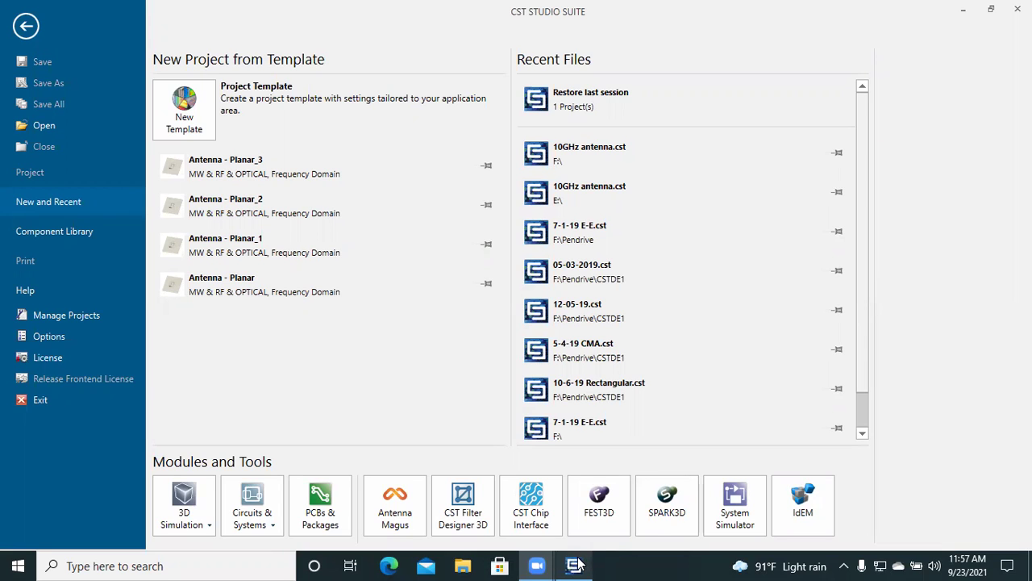
- Start a project template for Microwaves & RF/Optical antennas with the Planar (Patch, Slot, etc.) workflow and the Frequency Domain solver
{"action": "mouse_move", "coordinate": [575, 565]}
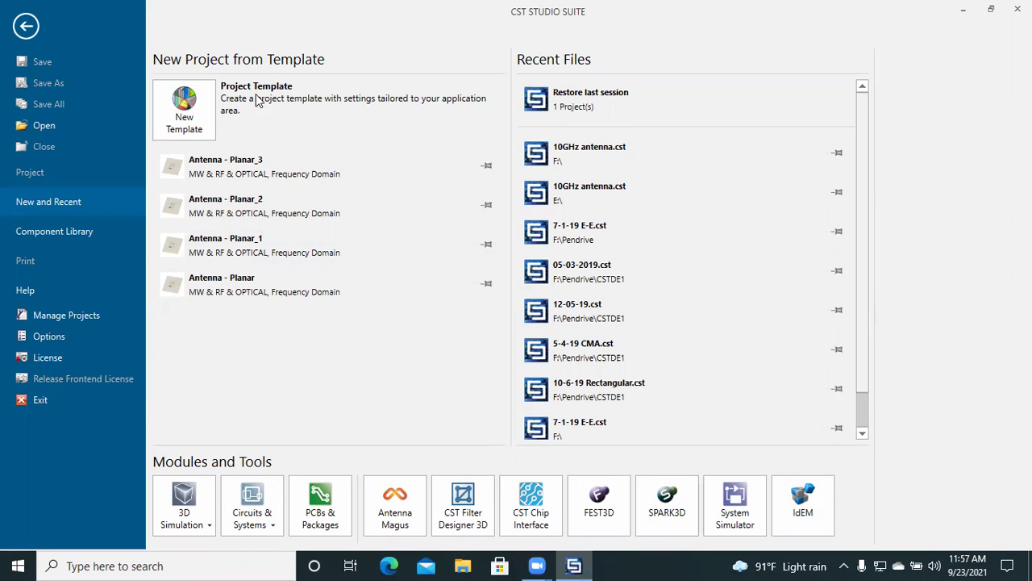
{"action": "mouse_move", "coordinate": [212, 100]}
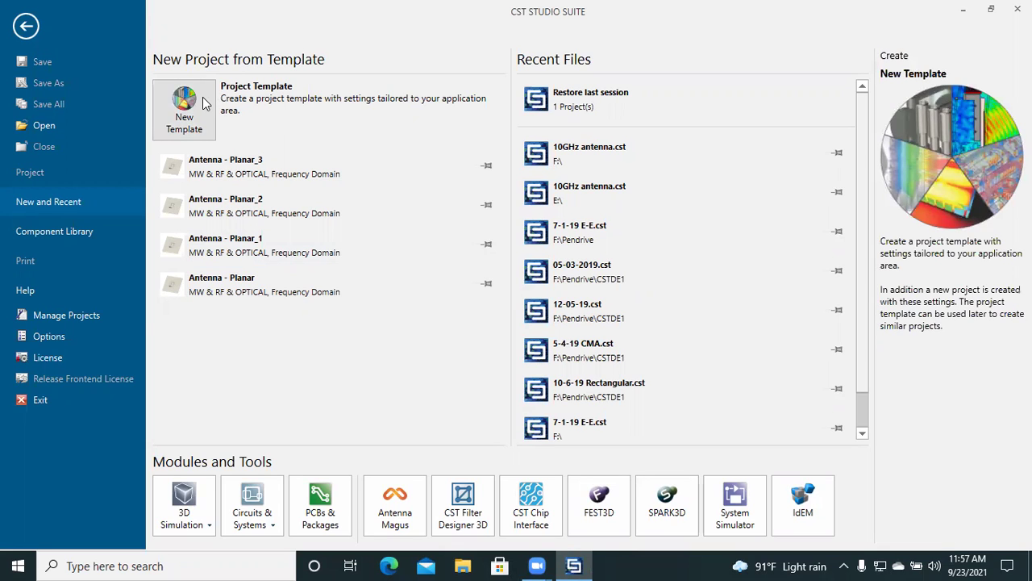
{"action": "left_click", "coordinate": [192, 97]}
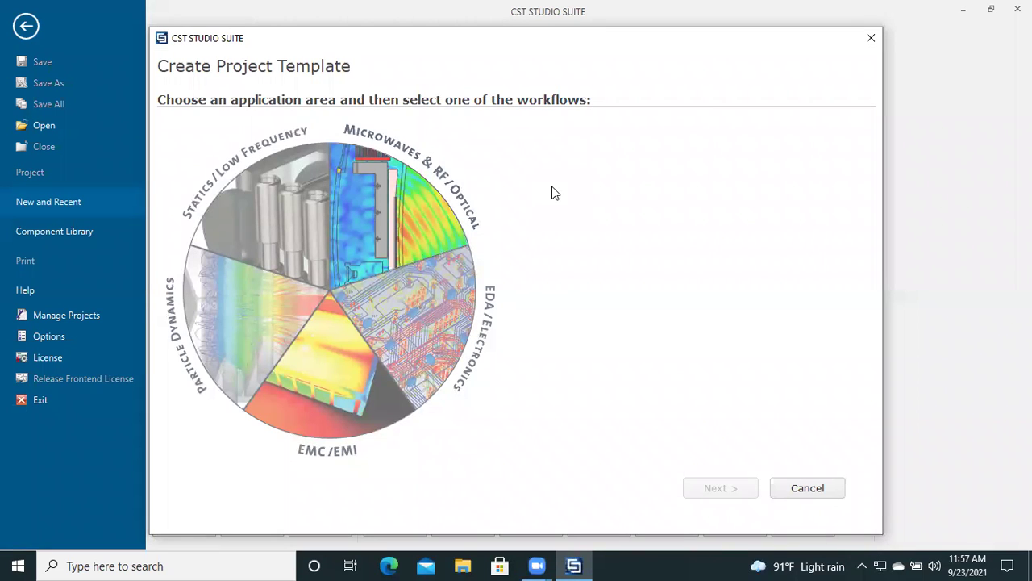
{"action": "left_click", "coordinate": [411, 205]}
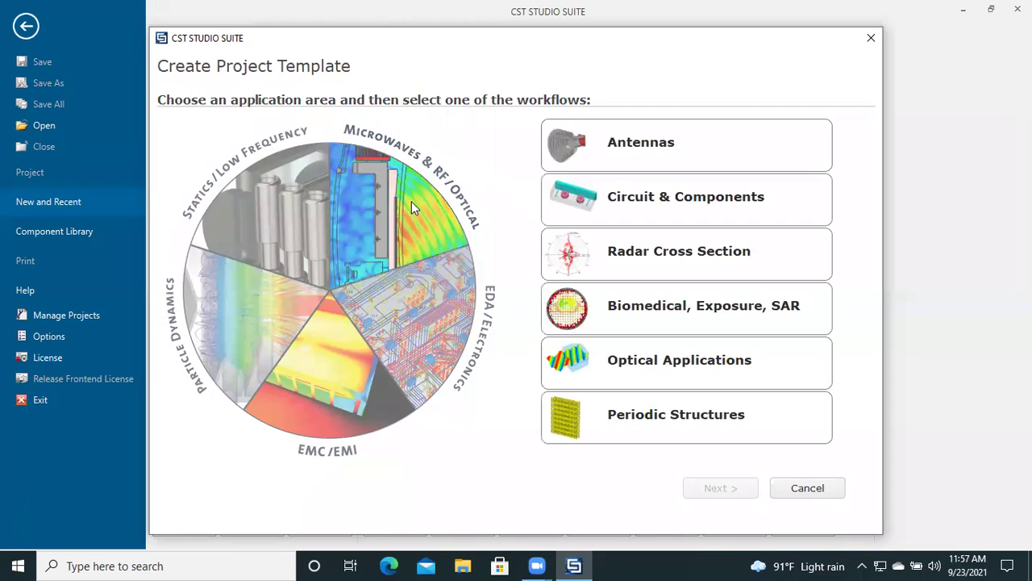
{"action": "left_click", "coordinate": [659, 152]}
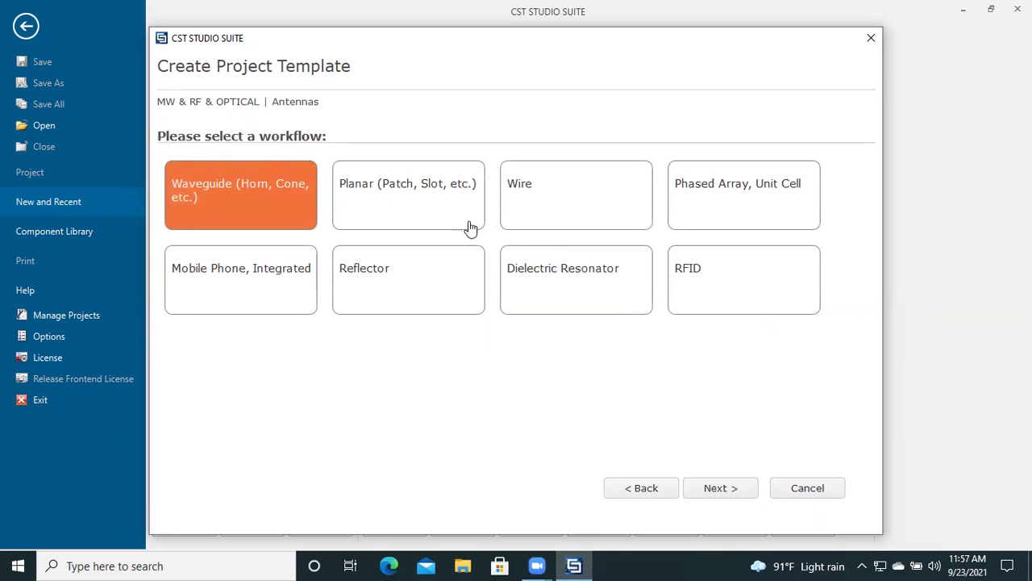
{"action": "left_click", "coordinate": [421, 209]}
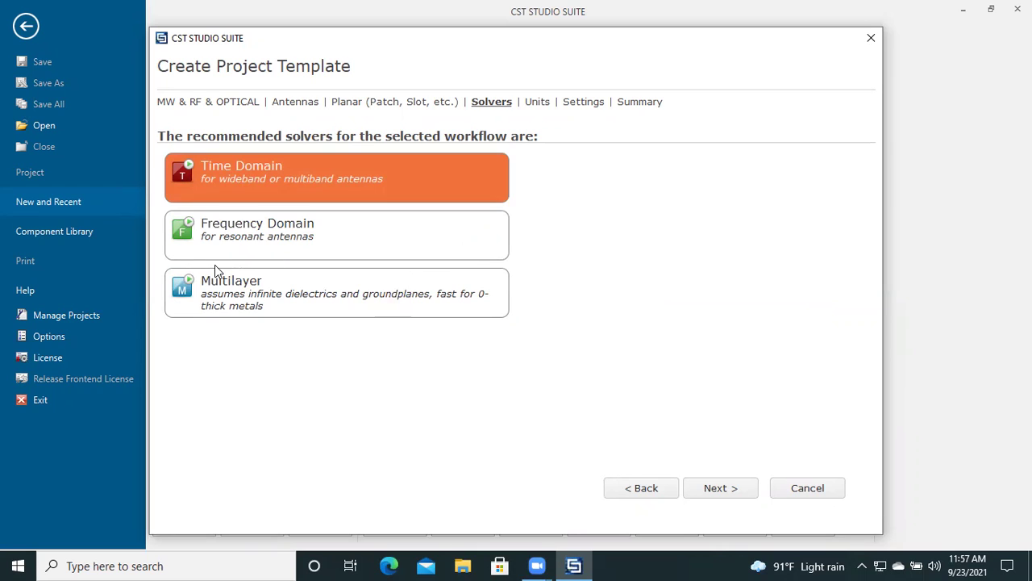
{"action": "left_click", "coordinate": [250, 239]}
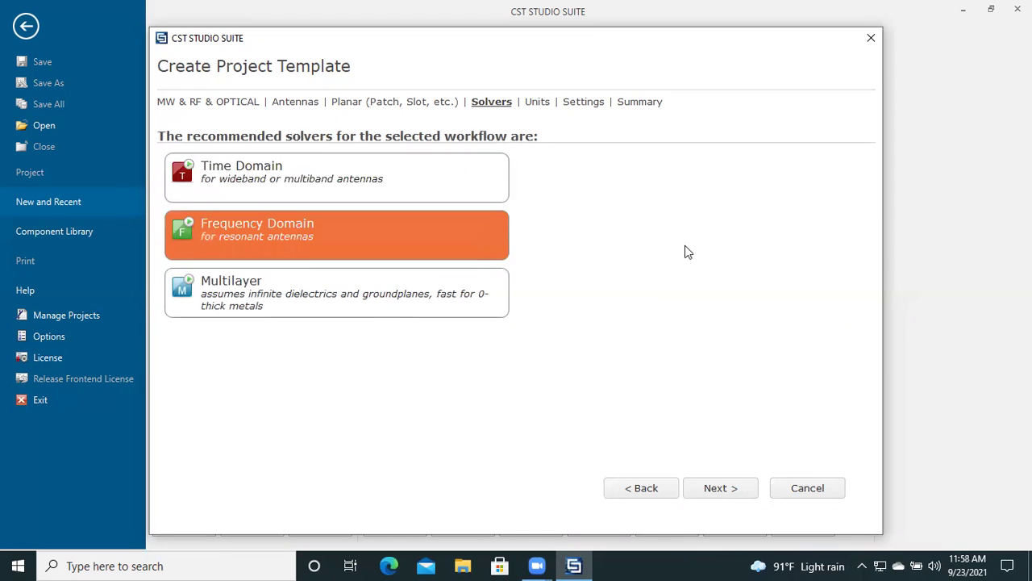
{"action": "left_click", "coordinate": [725, 494]}
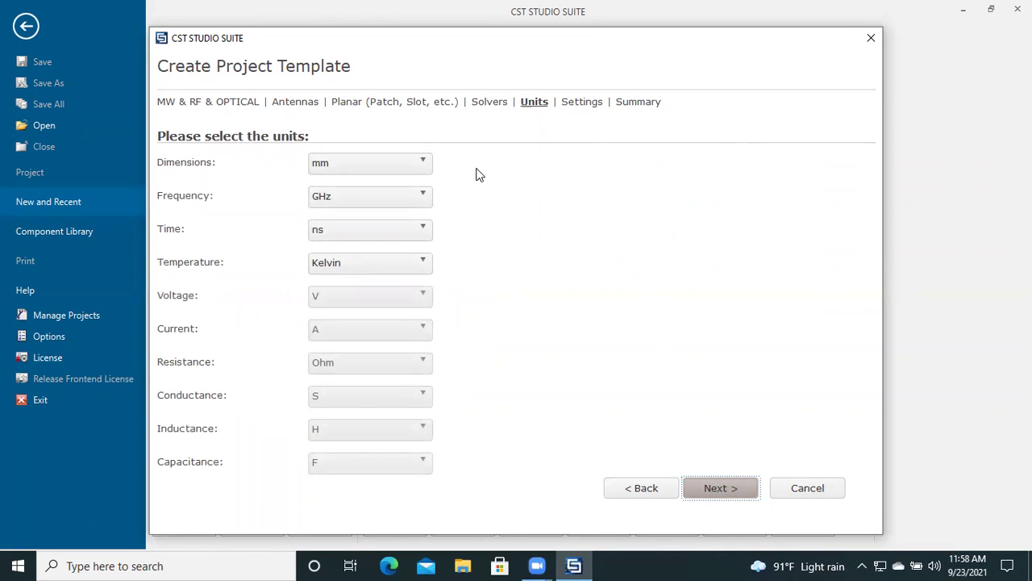
- Review the dimension and frequency unit choices and accept the template units with mm and GHz
{"action": "left_click", "coordinate": [425, 162]}
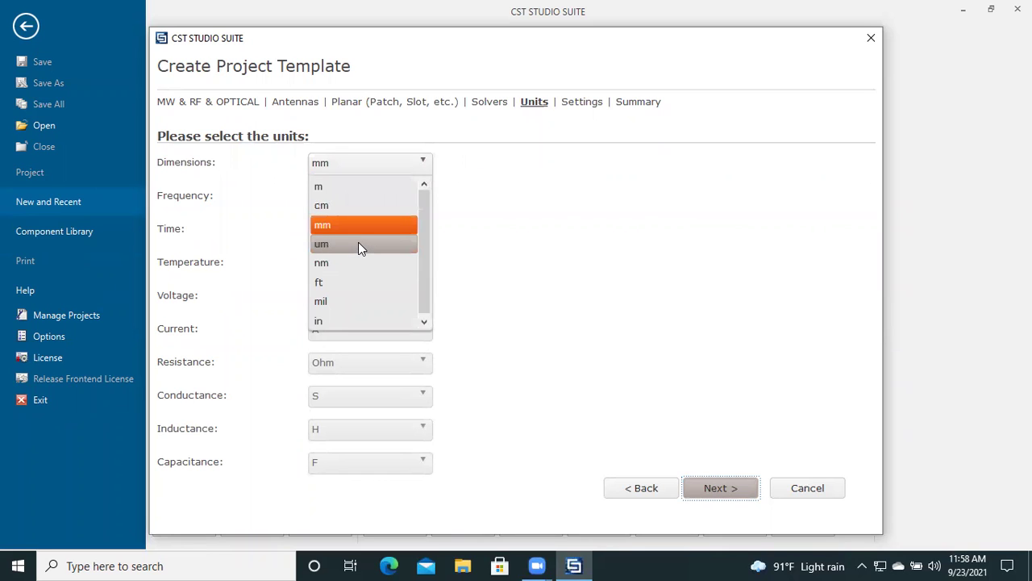
{"action": "left_click", "coordinate": [502, 171]}
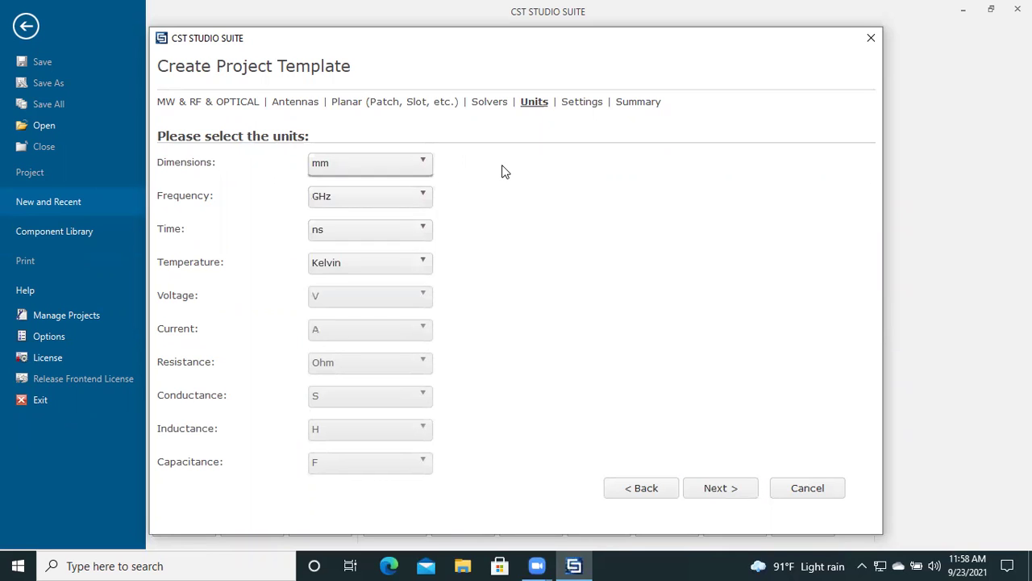
{"action": "left_click", "coordinate": [426, 203]}
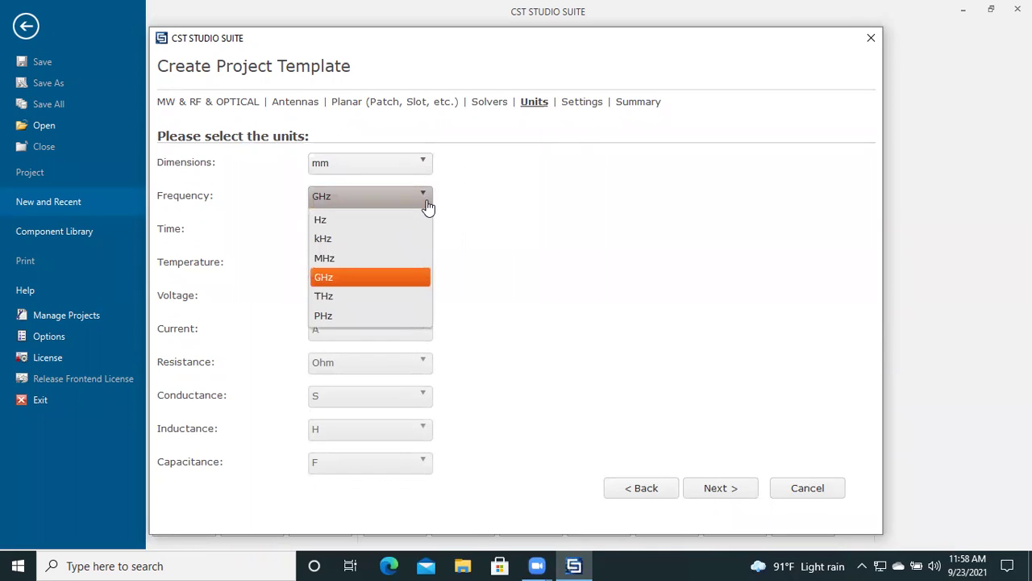
{"action": "left_click", "coordinate": [524, 230]}
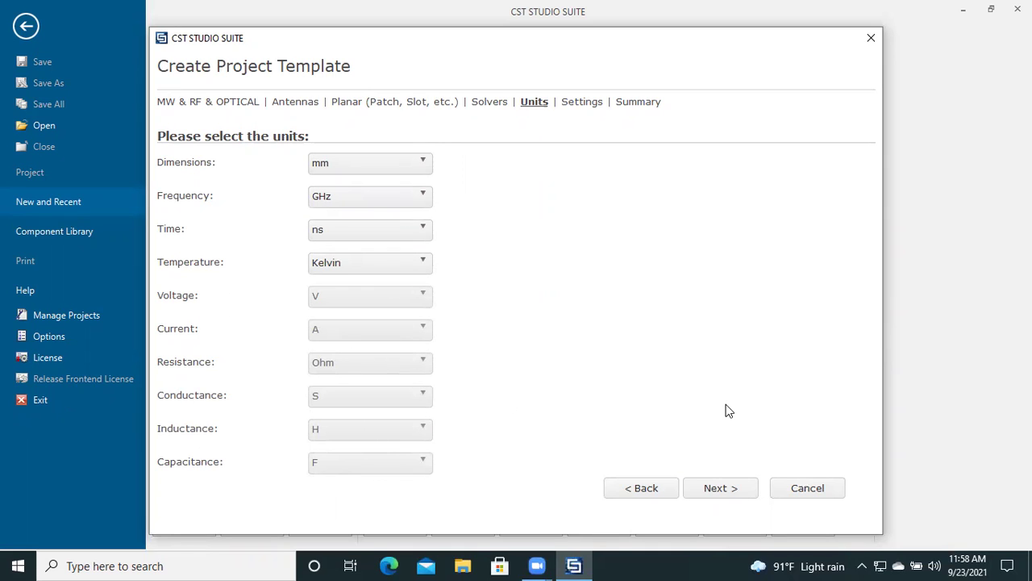
{"action": "left_click", "coordinate": [720, 486]}
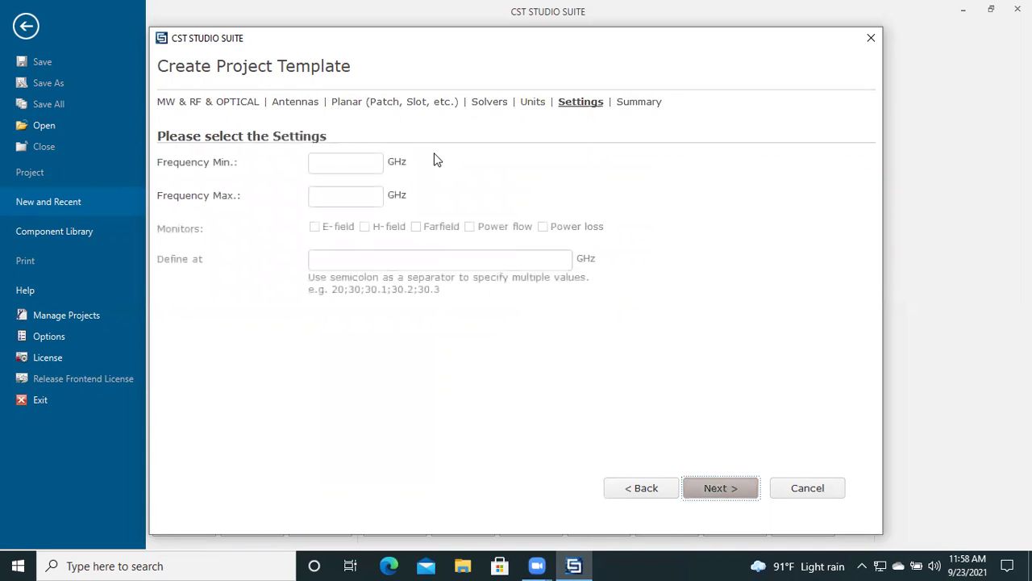
- Set the template's frequency range from a minimum of 8 GHz to a maximum of 12 GHz
{"action": "left_click", "coordinate": [374, 164]}
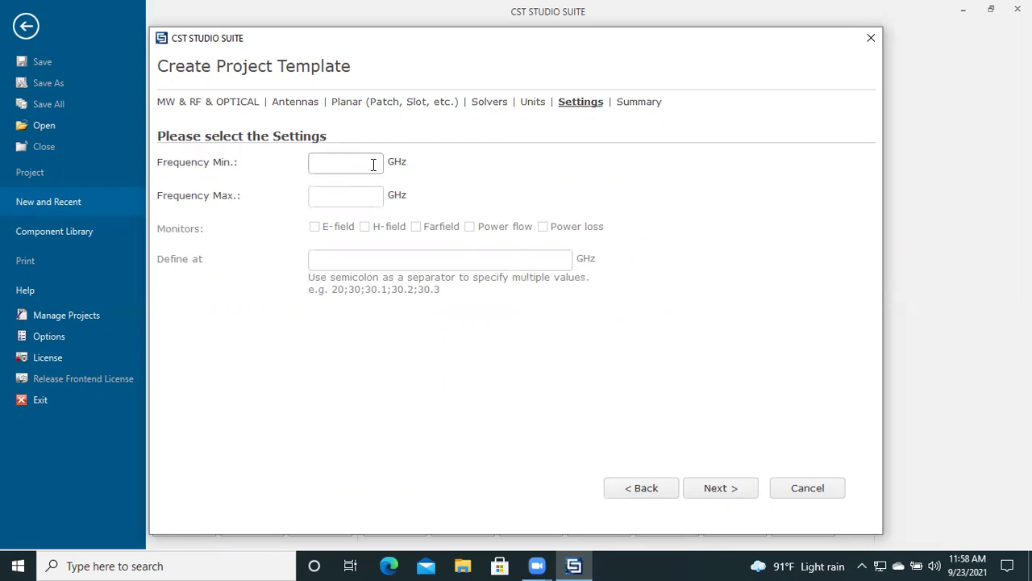
{"action": "type", "text": "8"}
{"action": "left_click", "coordinate": [325, 192]}
{"action": "type", "text": "12"}
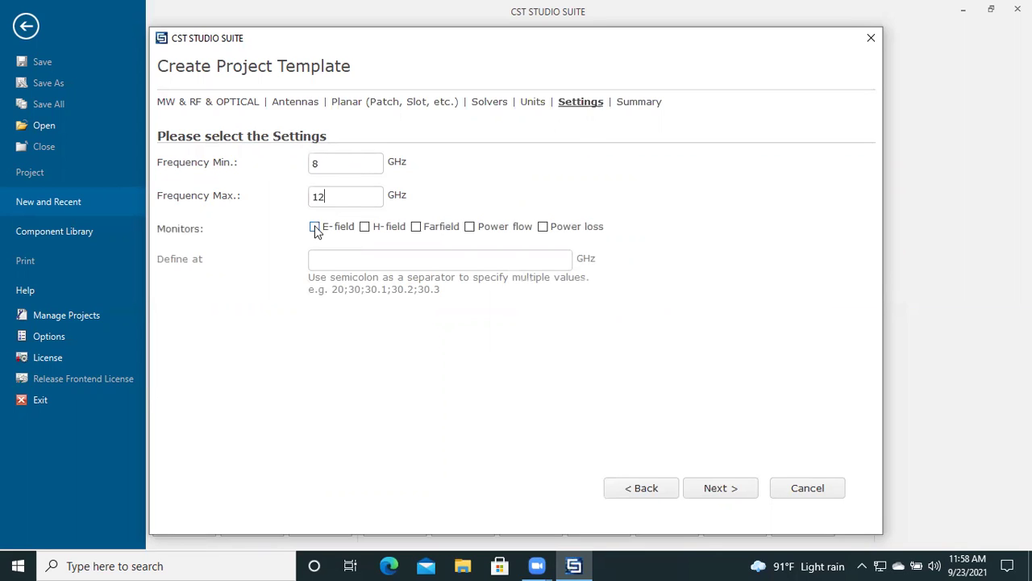
- Enable the E-field, H-field, Farfield, Power flow and Power loss monitors
{"action": "left_click", "coordinate": [315, 228]}
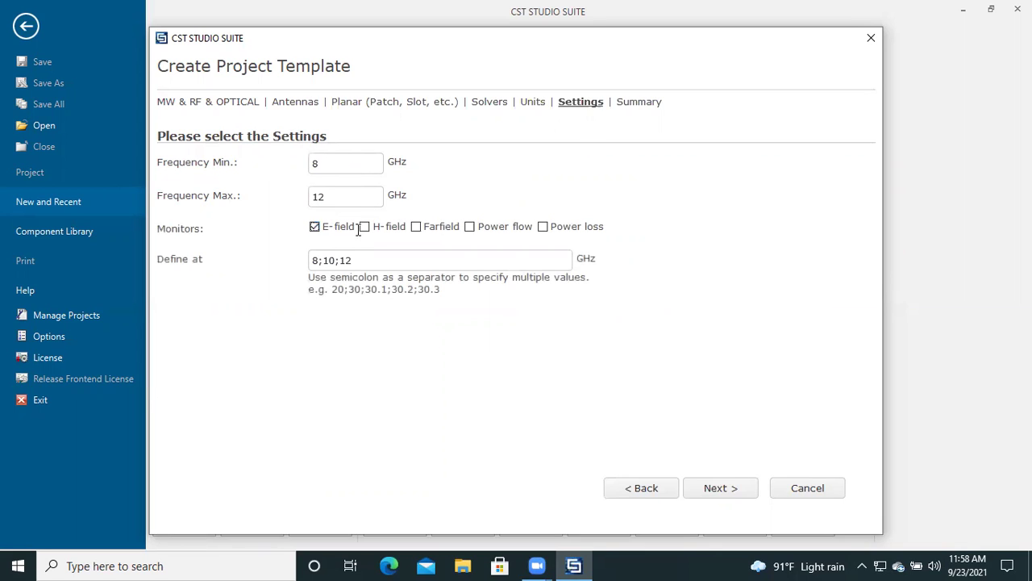
{"action": "left_click", "coordinate": [364, 228]}
{"action": "left_click", "coordinate": [416, 227]}
{"action": "left_click", "coordinate": [470, 227]}
{"action": "left_click", "coordinate": [542, 226]}
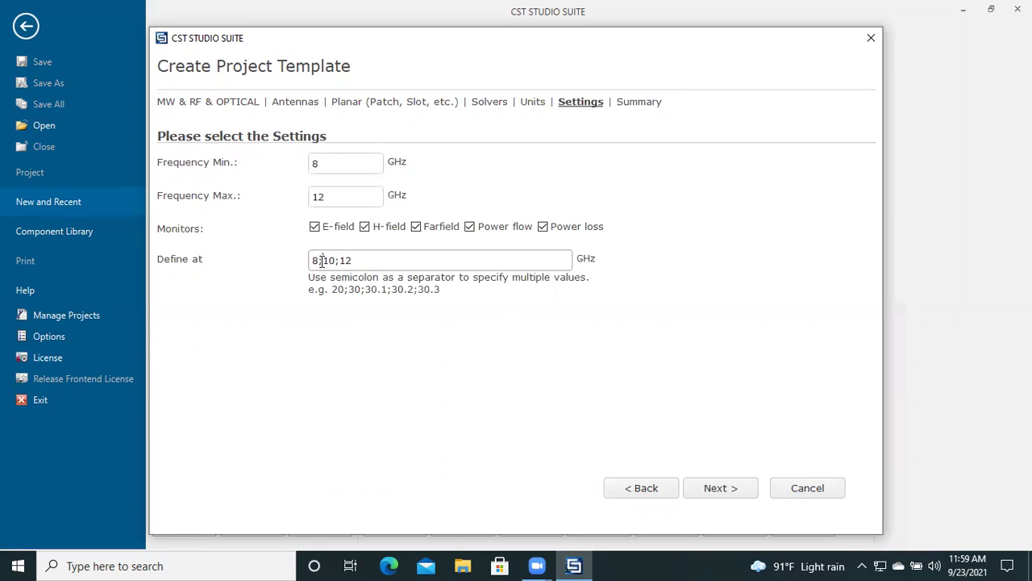
- Add 9 and 10.2 GHz so the monitors are defined at 8;9;10;10.2;12, and finish creating the project template
{"action": "type", "text": "9;"}
{"action": "key", "text": "Right"}
{"action": "key", "text": "Right"}
{"action": "key", "text": "Right"}
{"action": "type", "text": "10.2;"}
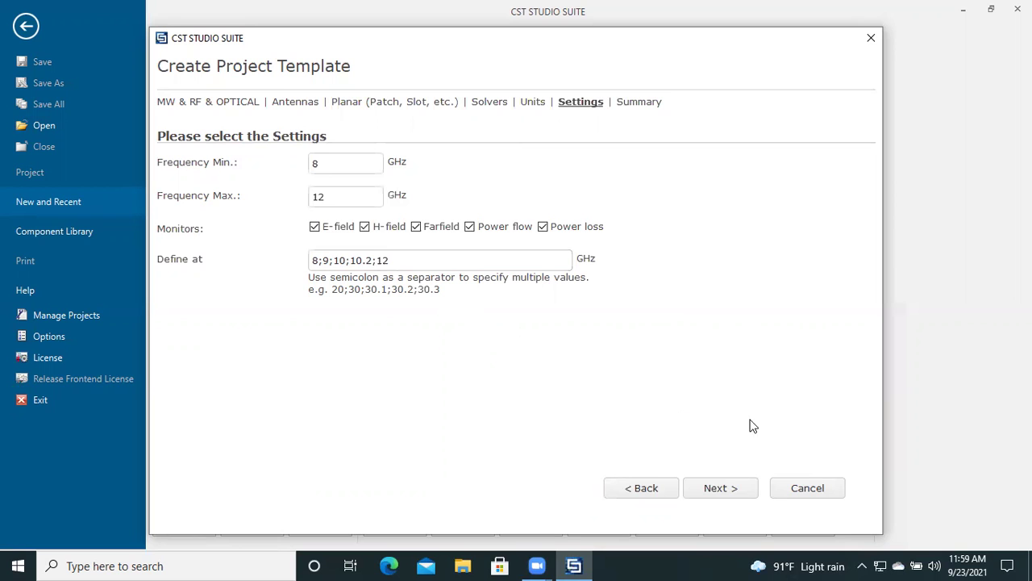
{"action": "left_click", "coordinate": [718, 496]}
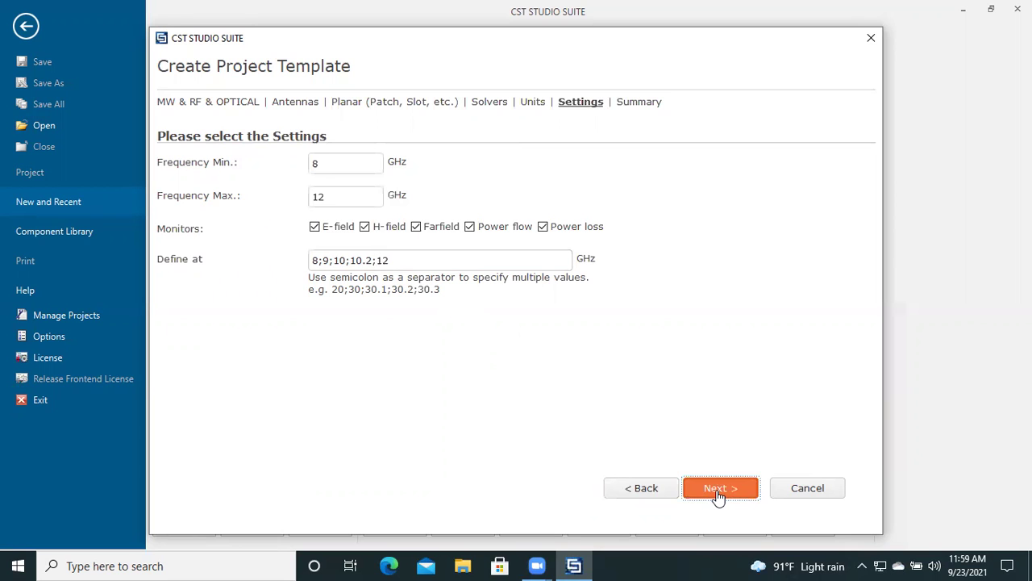
{"action": "left_click", "coordinate": [719, 489]}
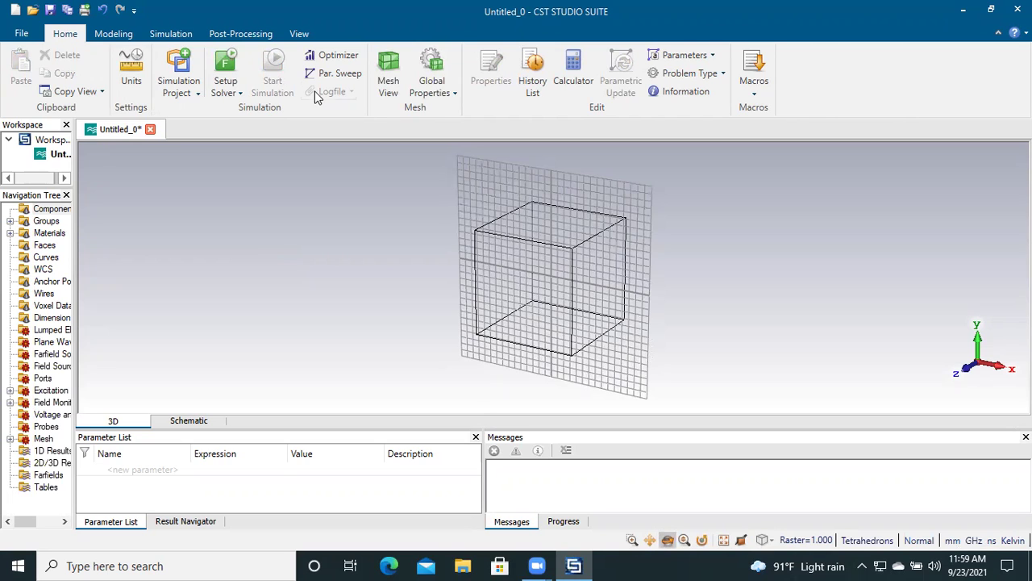
- Hide the bounding box and switch the 3D model to the Front view
{"action": "left_click", "coordinate": [299, 33]}
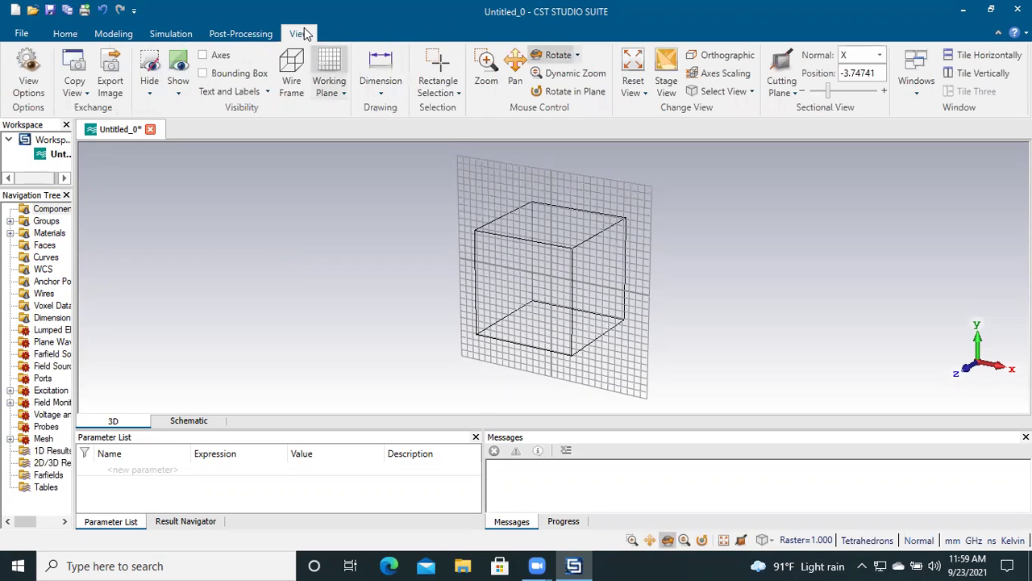
{"action": "left_click", "coordinate": [203, 73]}
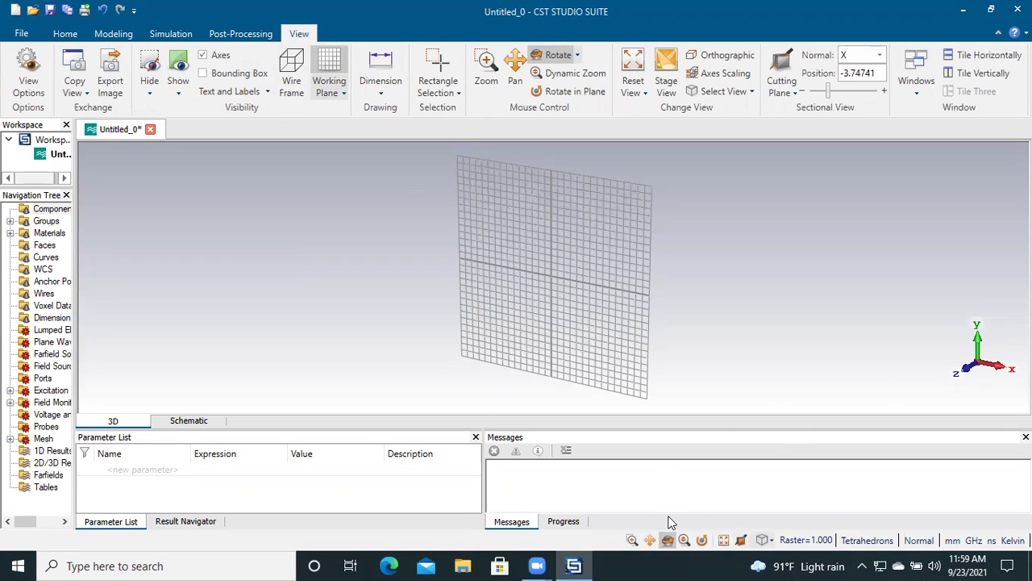
{"action": "left_click", "coordinate": [762, 539]}
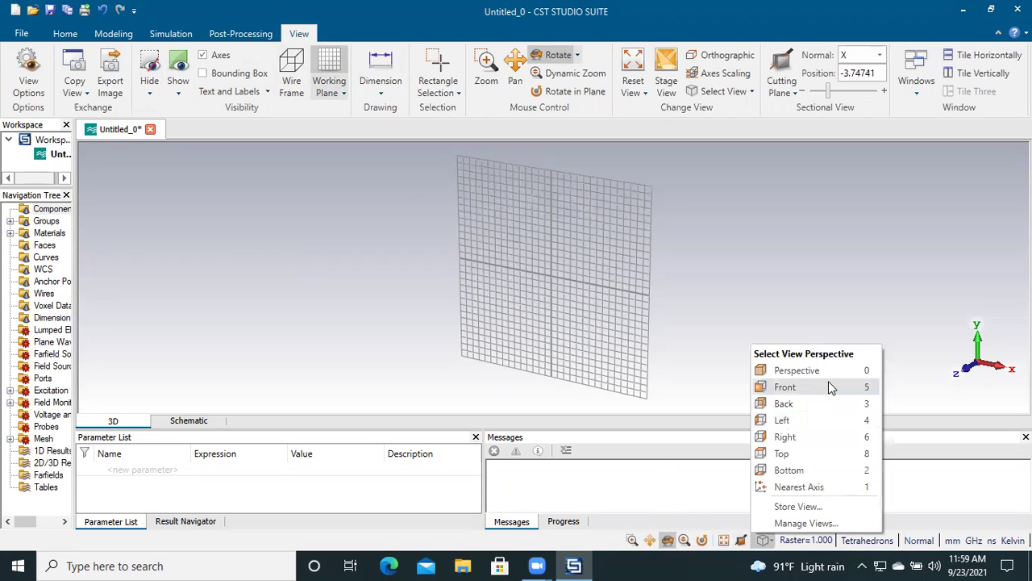
{"action": "left_click", "coordinate": [786, 387]}
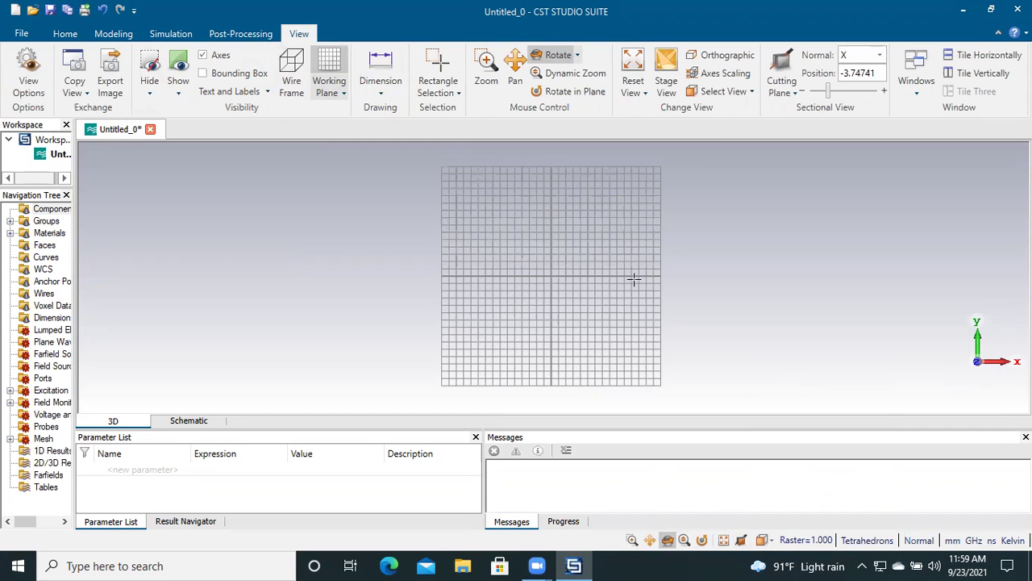
- Begin a brick named Ground and set its X extent from -9 to 9
{"action": "left_click", "coordinate": [66, 34]}
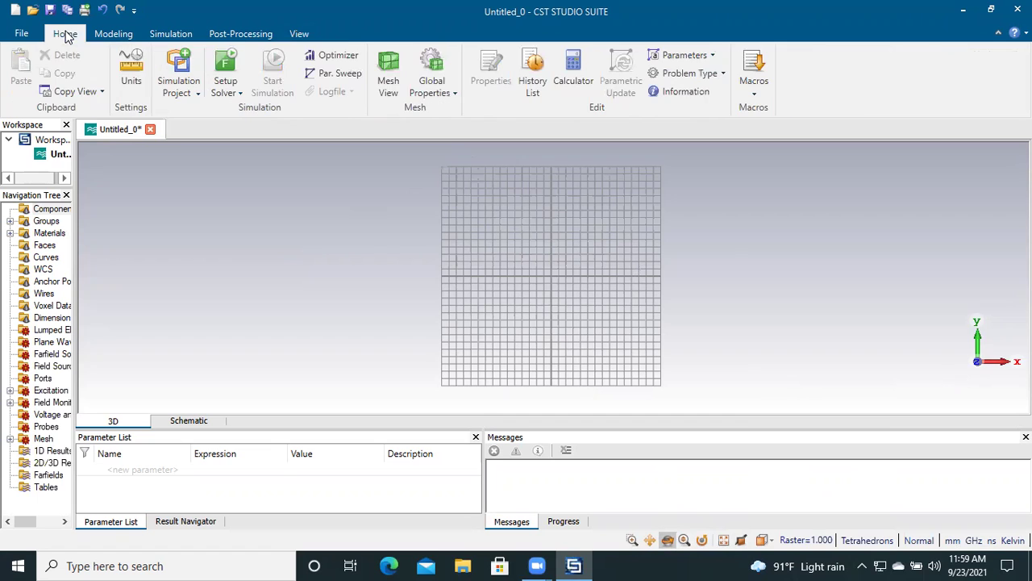
{"action": "left_click", "coordinate": [104, 35]}
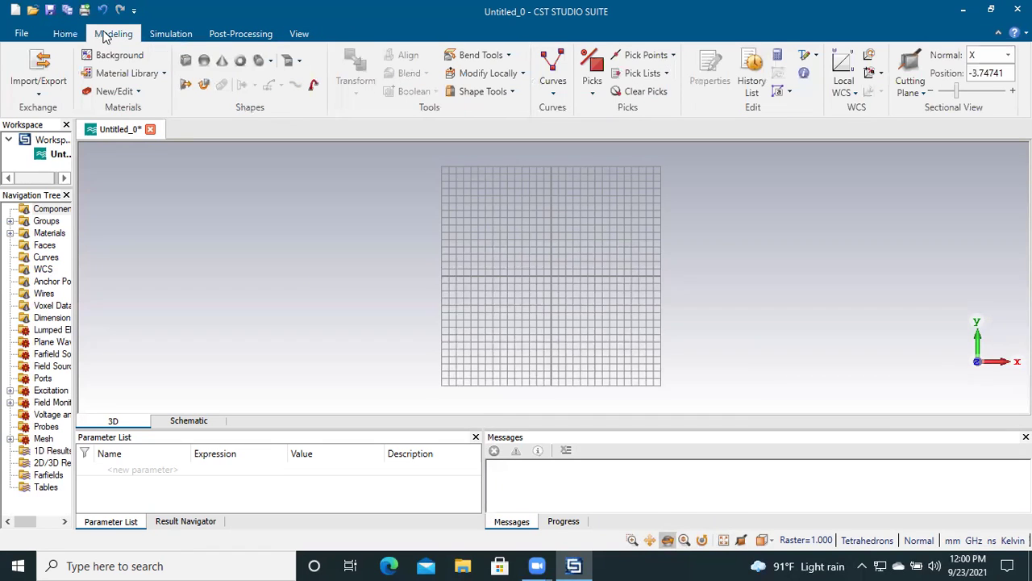
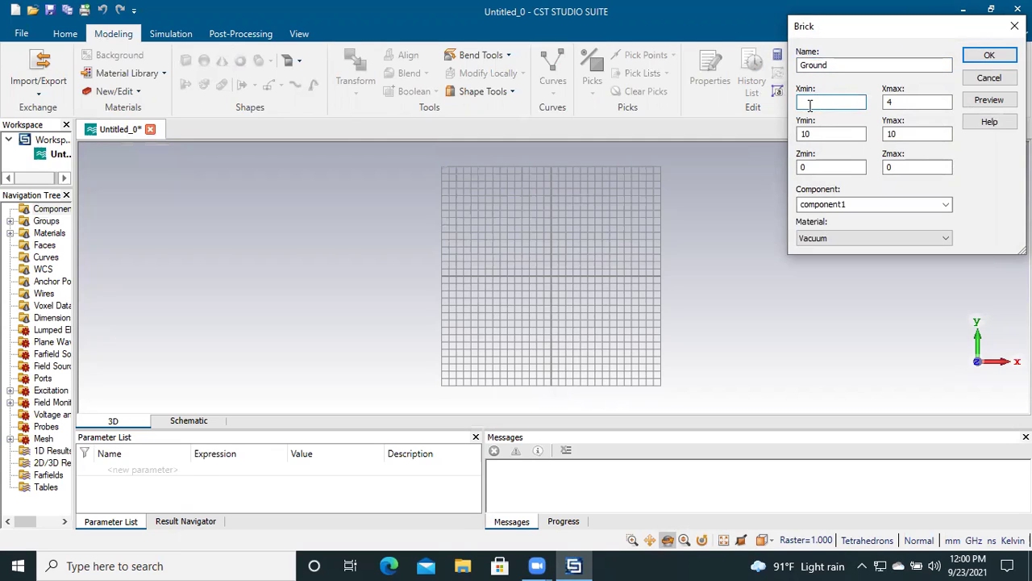
{"action": "type", "text": "-9"}
{"action": "left_click", "coordinate": [892, 103]}
{"action": "key", "text": "BackSpace"}
{"action": "type", "text": "9"}
- Set the Ground brick's Y extent from -9 to 9
{"action": "double_click", "coordinate": [837, 133]}
{"action": "key", "text": "BackSpace"}
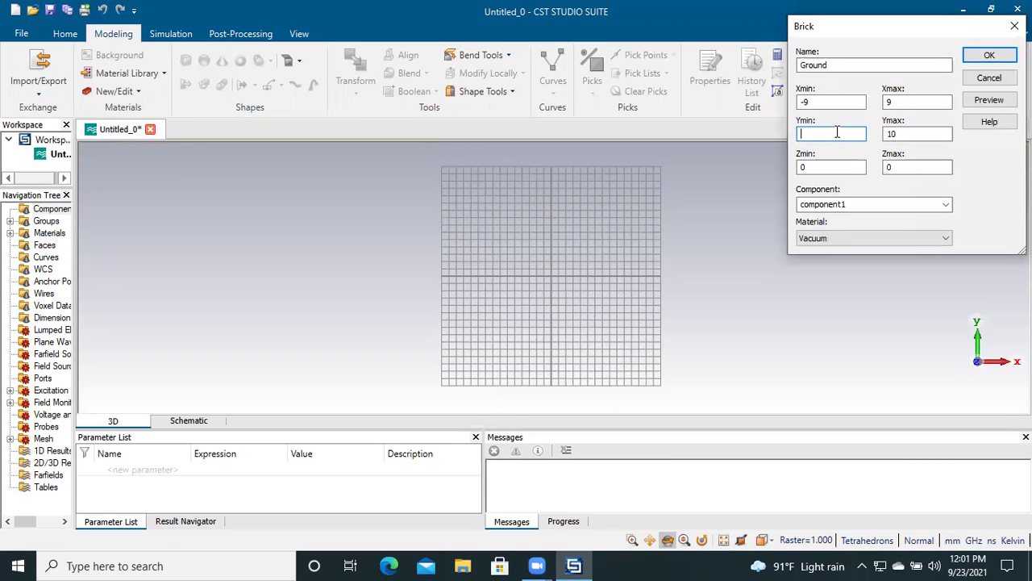
{"action": "type", "text": "-9"}
{"action": "left_click", "coordinate": [907, 134]}
{"action": "left_click", "coordinate": [907, 135]}
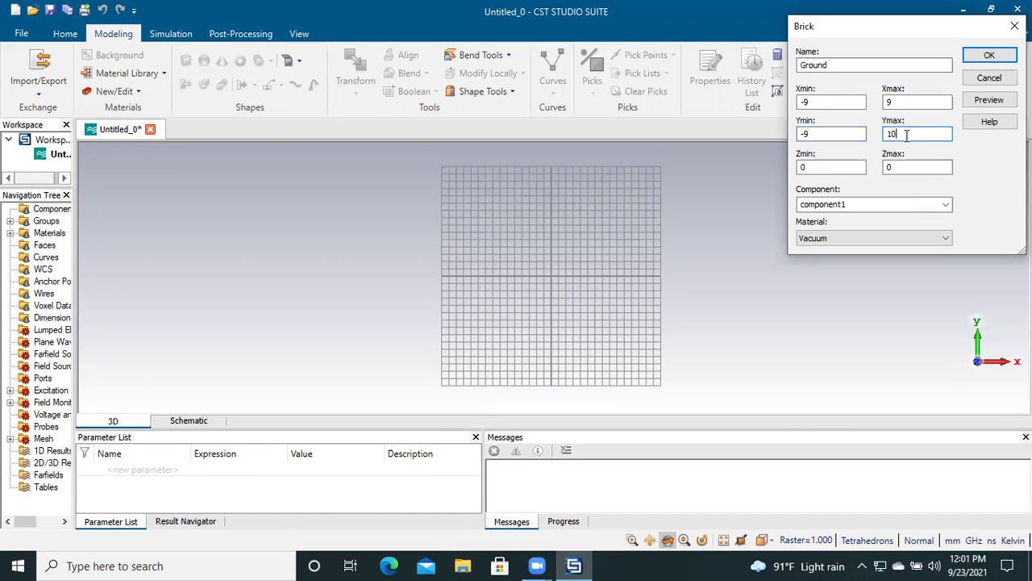
{"action": "key", "text": "BackSpace"}
{"action": "key", "text": "BackSpace"}
{"action": "type", "text": "9"}
- Set the Ground brick's Zmax to 0.018, keeping Zmin at 0
{"action": "key", "text": "Tab"}
{"action": "left_click", "coordinate": [895, 166]}
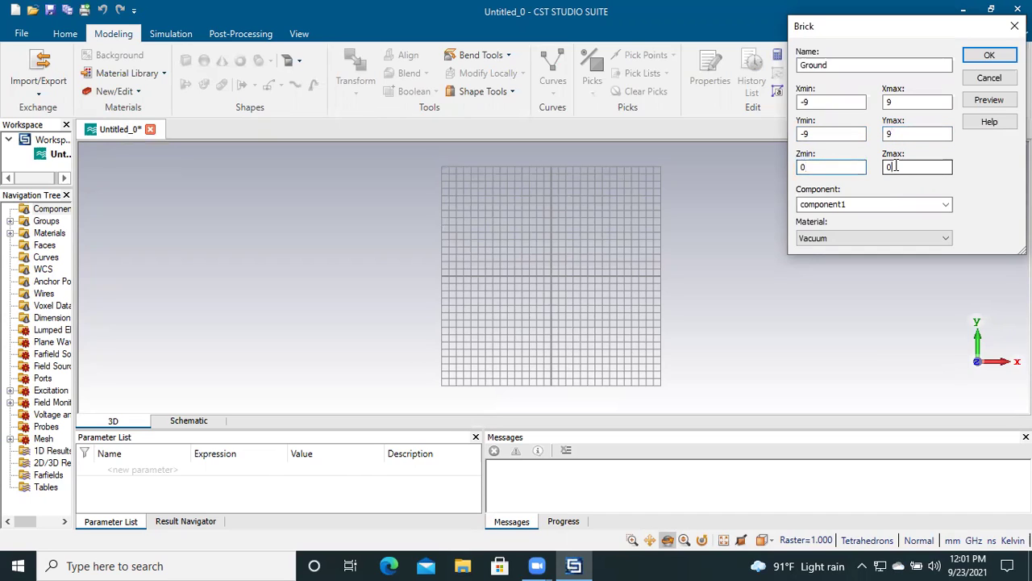
{"action": "type", "text": ".018"}
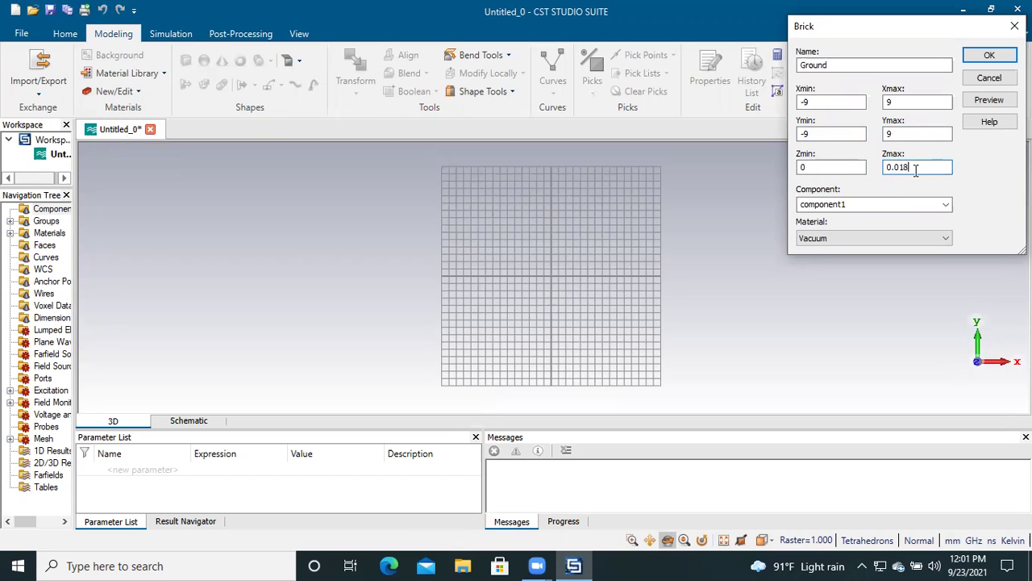
{"action": "left_click", "coordinate": [849, 168]}
{"action": "left_click", "coordinate": [908, 168]}
- Load Copper (annealed) from the material library for the Ground brick, preview the brick and create it
{"action": "left_click", "coordinate": [905, 238]}
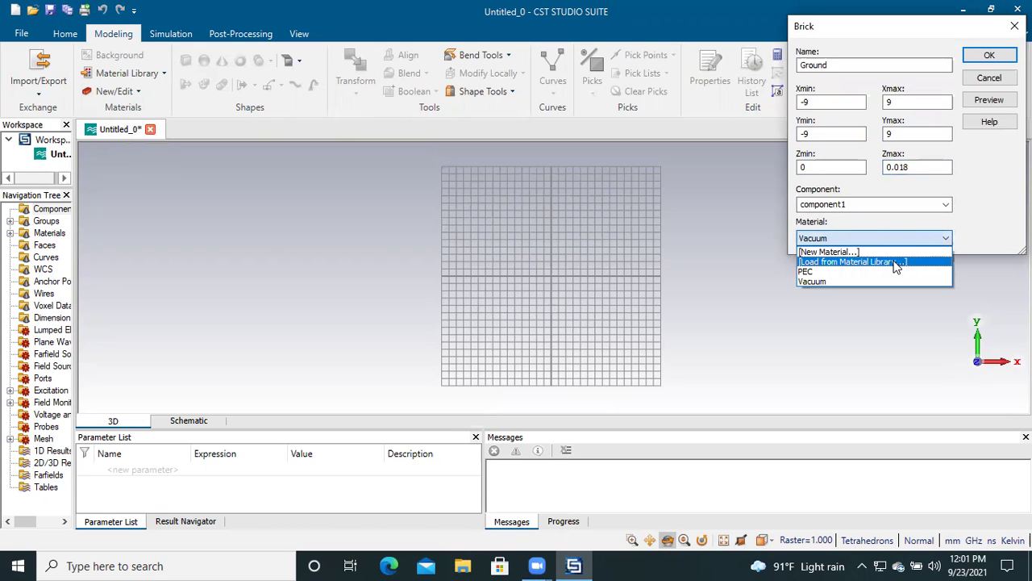
{"action": "left_click", "coordinate": [894, 261]}
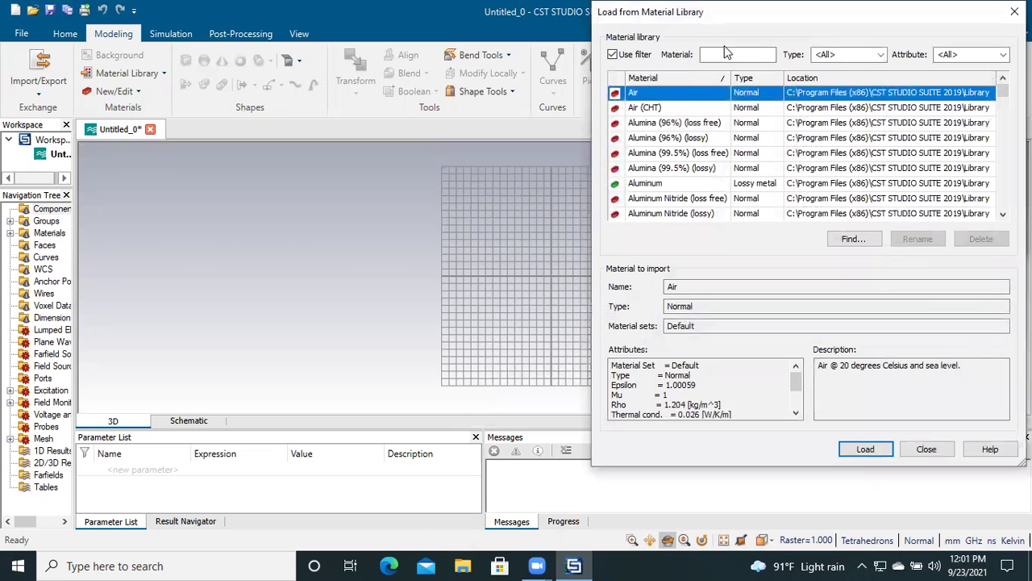
{"action": "left_click", "coordinate": [721, 55]}
{"action": "type", "text": "co"}
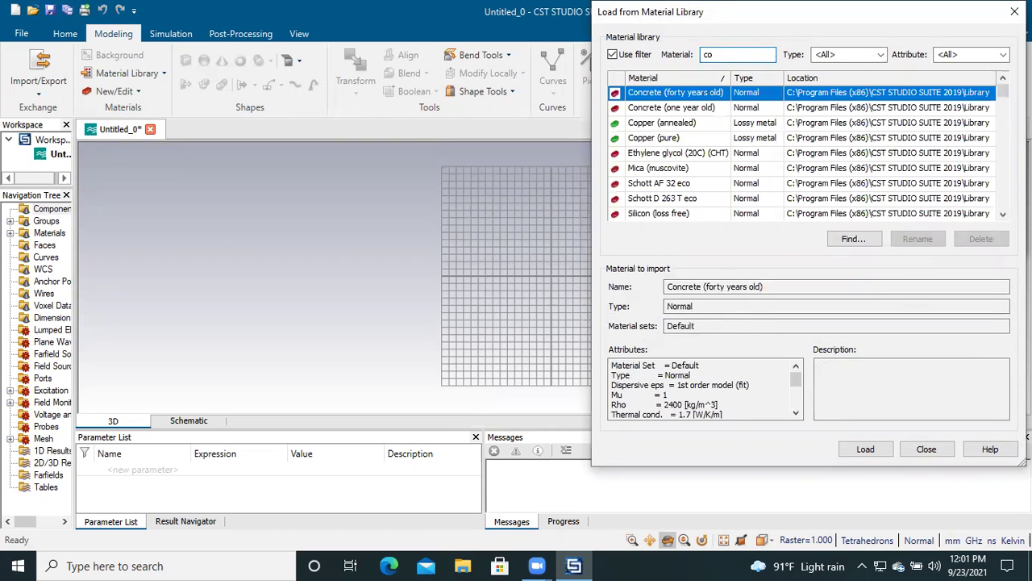
{"action": "type", "text": "p"}
{"action": "left_click", "coordinate": [691, 97]}
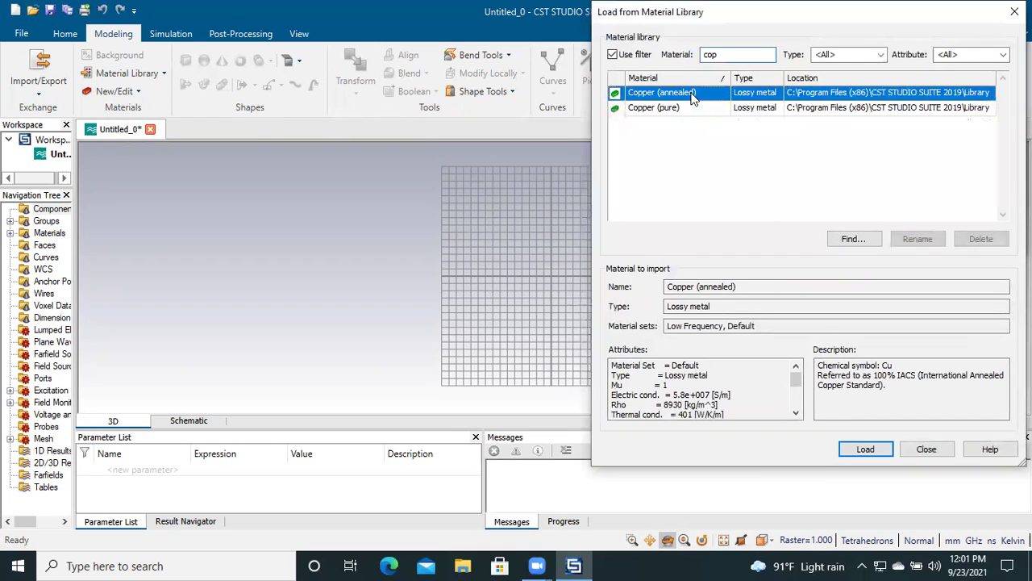
{"action": "left_click", "coordinate": [857, 452]}
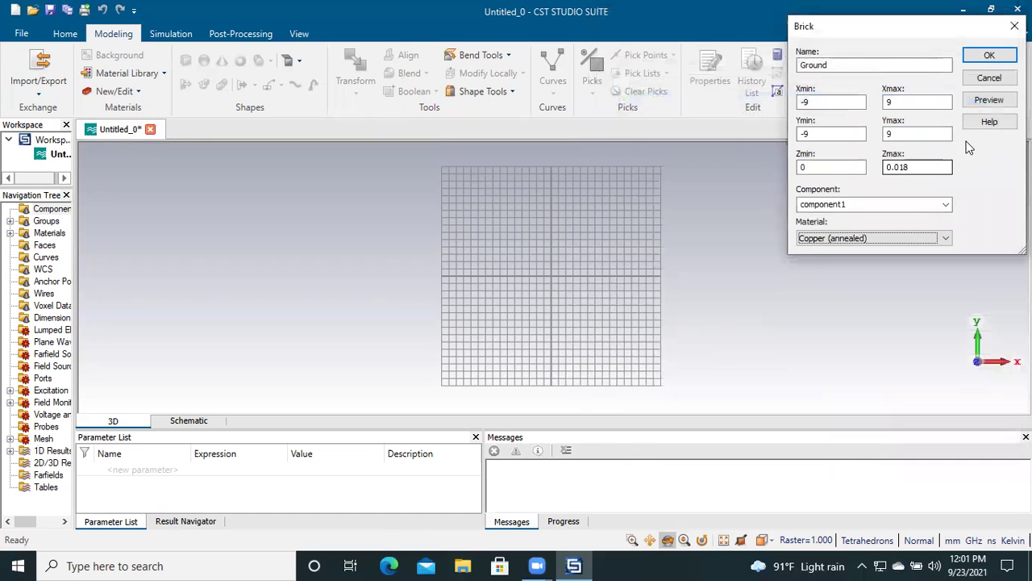
{"action": "left_click", "coordinate": [991, 99]}
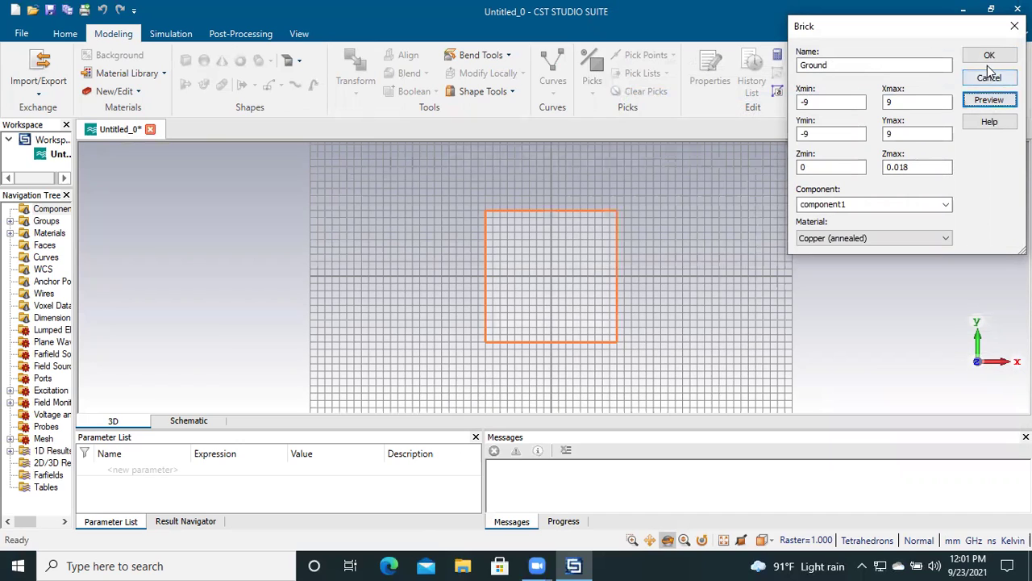
{"action": "left_click", "coordinate": [991, 56]}
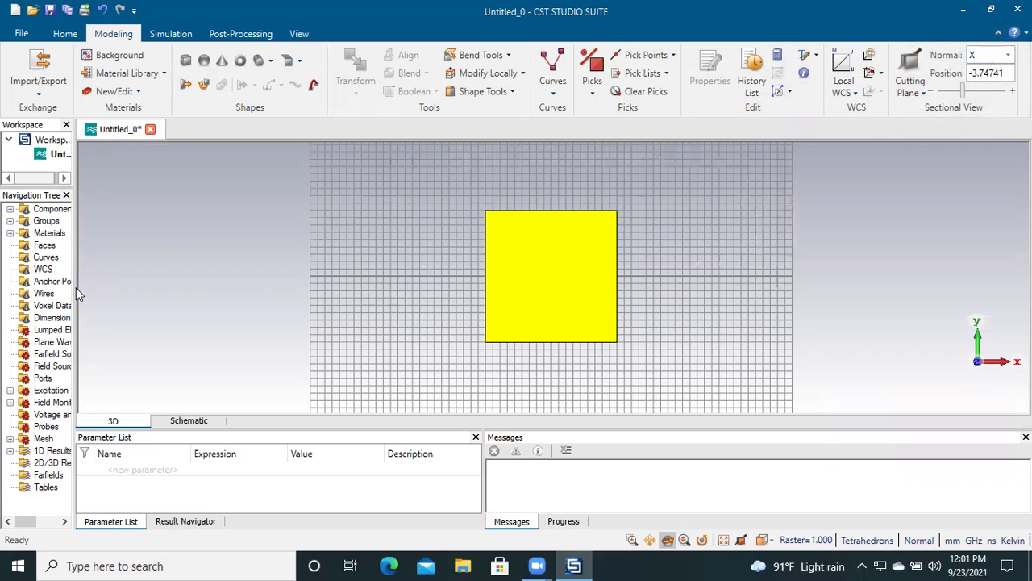
- Expand component1 in the navigation tree and widen the tree pane enough to read the solid names
{"action": "left_click", "coordinate": [10, 210]}
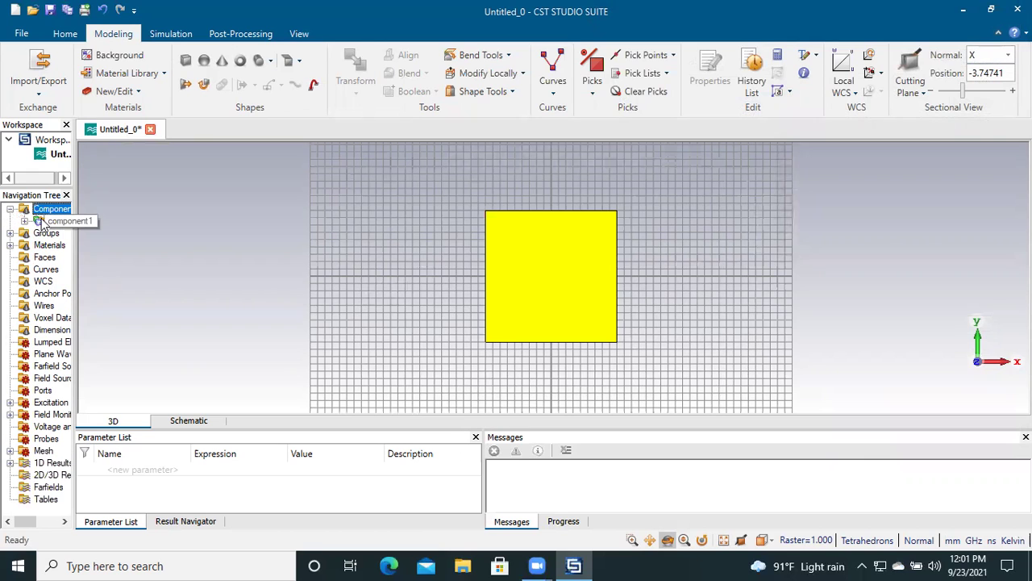
{"action": "left_click", "coordinate": [55, 221]}
{"action": "left_click", "coordinate": [25, 221]}
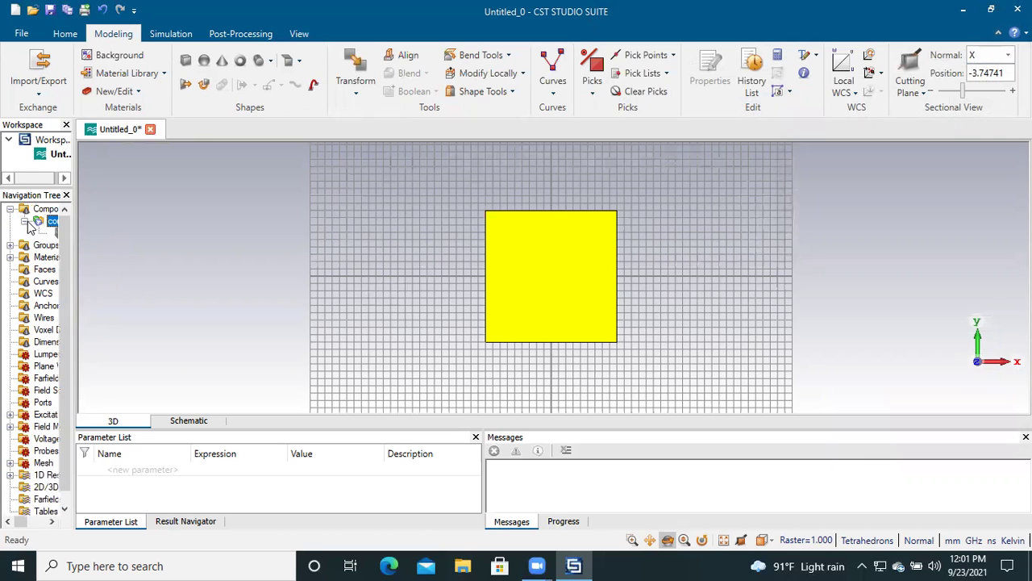
{"action": "left_click_drag", "start_coordinate": [72, 244], "coordinate": [125, 242]}
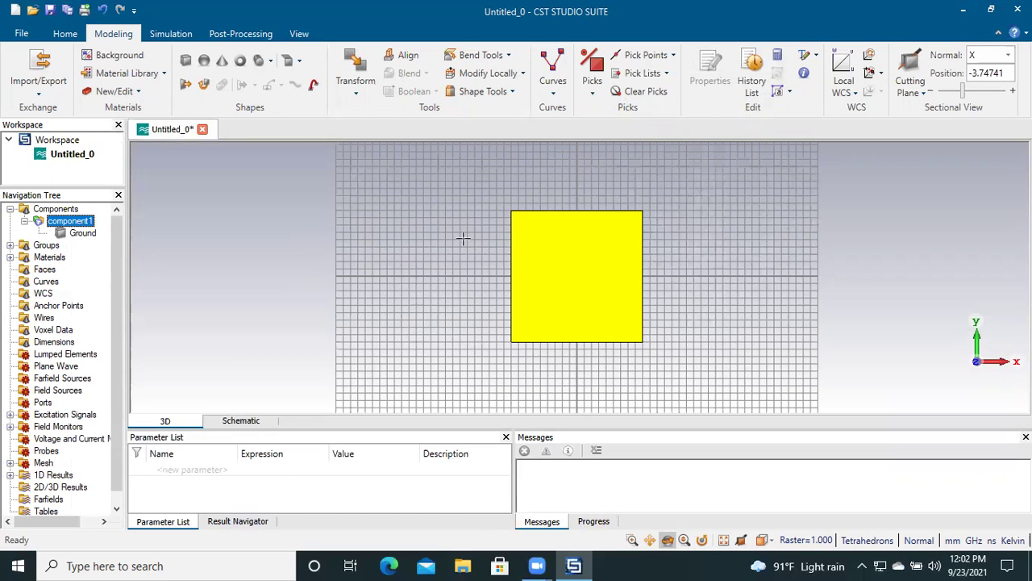
- Begin a new brick in component1 and name it Substrate
{"action": "left_click", "coordinate": [187, 62]}
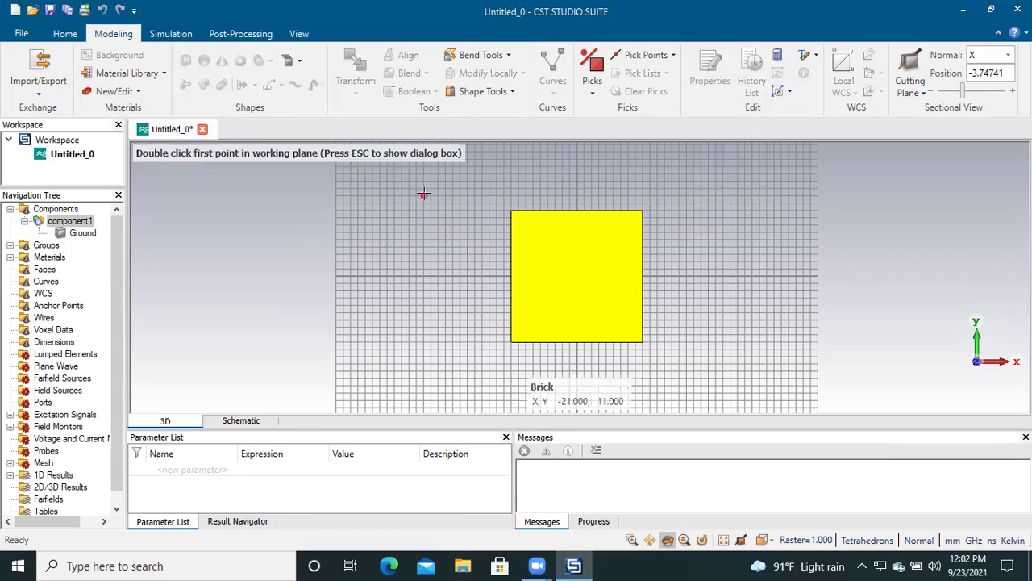
{"action": "key", "text": "Escape"}
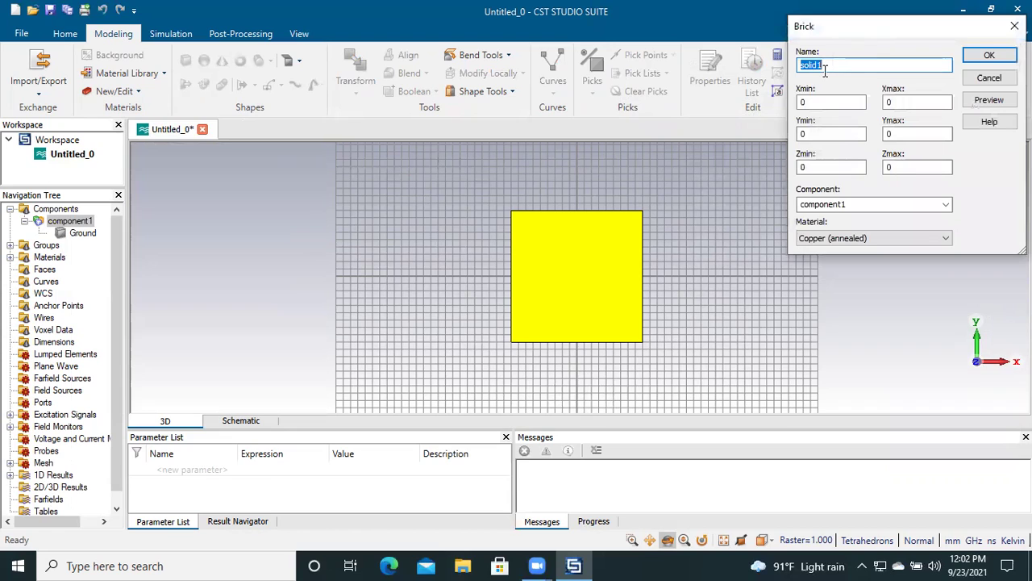
{"action": "key", "text": "BackSpace"}
{"action": "type", "text": "Substrate"}
- Set both the X and Y extents of the Substrate brick from -9 to 9
{"action": "left_click", "coordinate": [816, 101]}
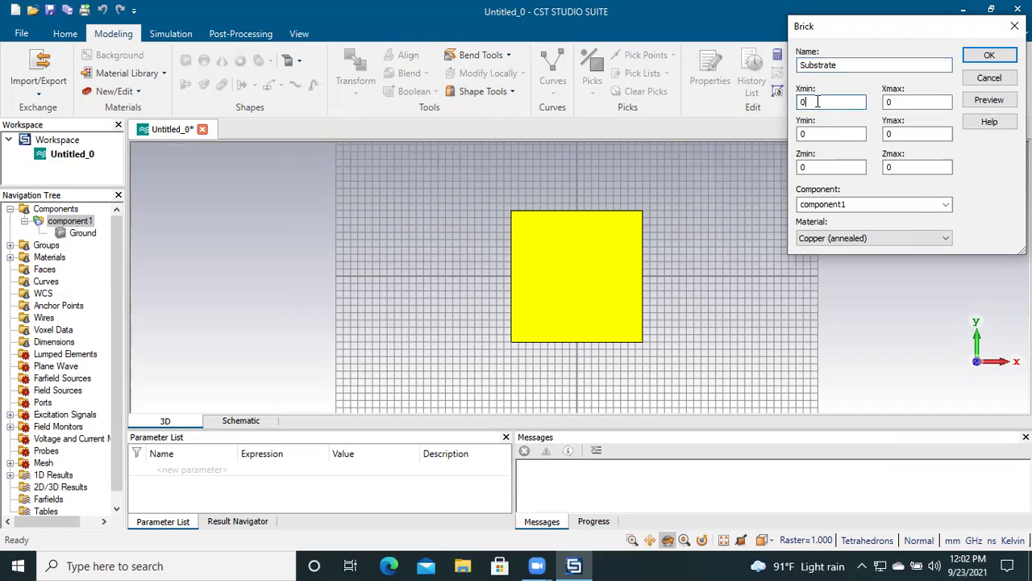
{"action": "key", "text": "BackSpace"}
{"action": "type", "text": "-9"}
{"action": "key", "text": "Tab"}
{"action": "left_click", "coordinate": [895, 102]}
{"action": "key", "text": "BackSpace"}
{"action": "type", "text": "9"}
{"action": "key", "text": "Tab"}
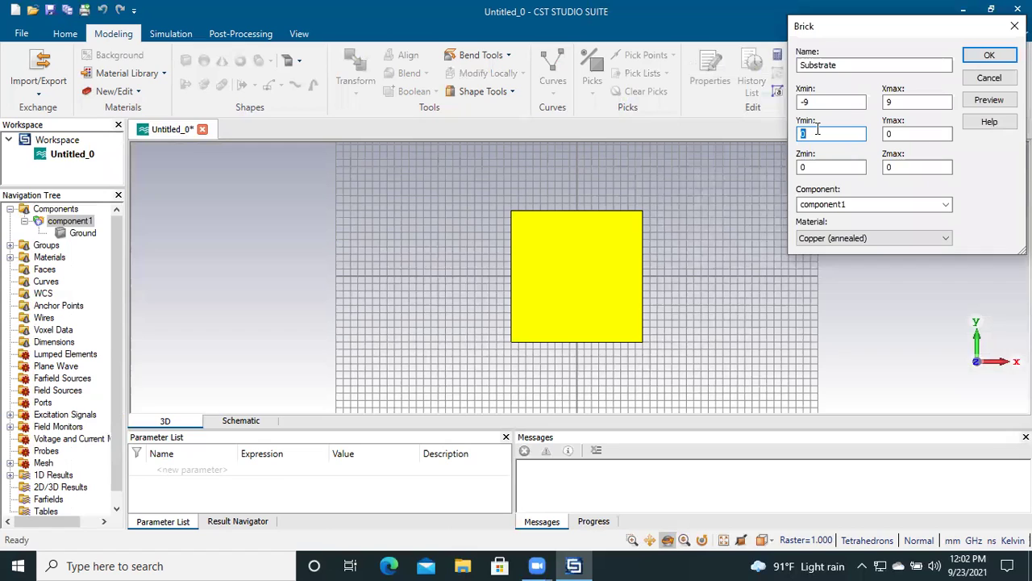
{"action": "type", "text": "-9"}
{"action": "left_click", "coordinate": [895, 134]}
{"action": "key", "text": "BackSpace"}
{"action": "type", "text": "9"}
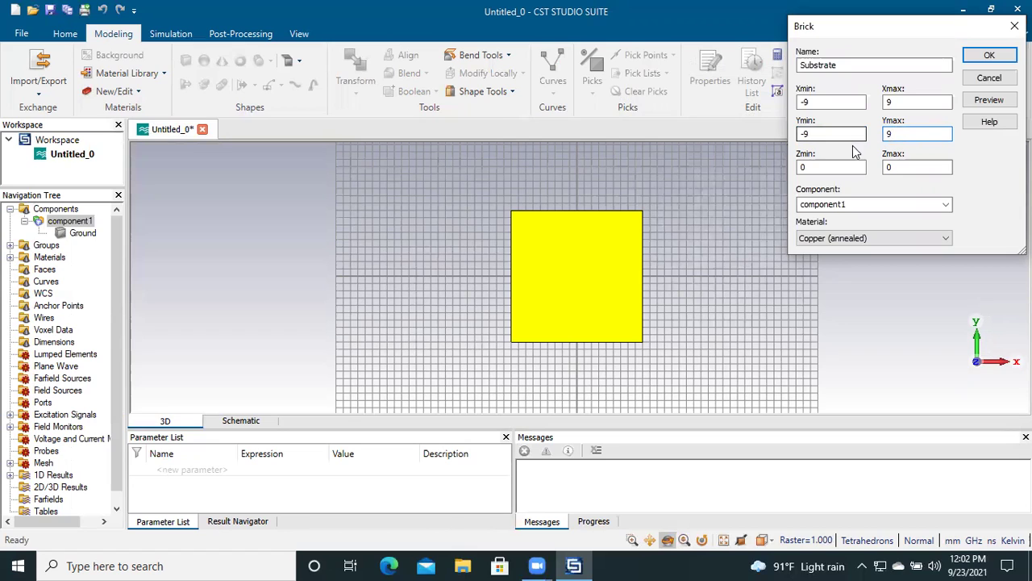
- Set the Substrate brick's Zmin to 0.018 and Zmax to 0.818
{"action": "left_click", "coordinate": [814, 167]}
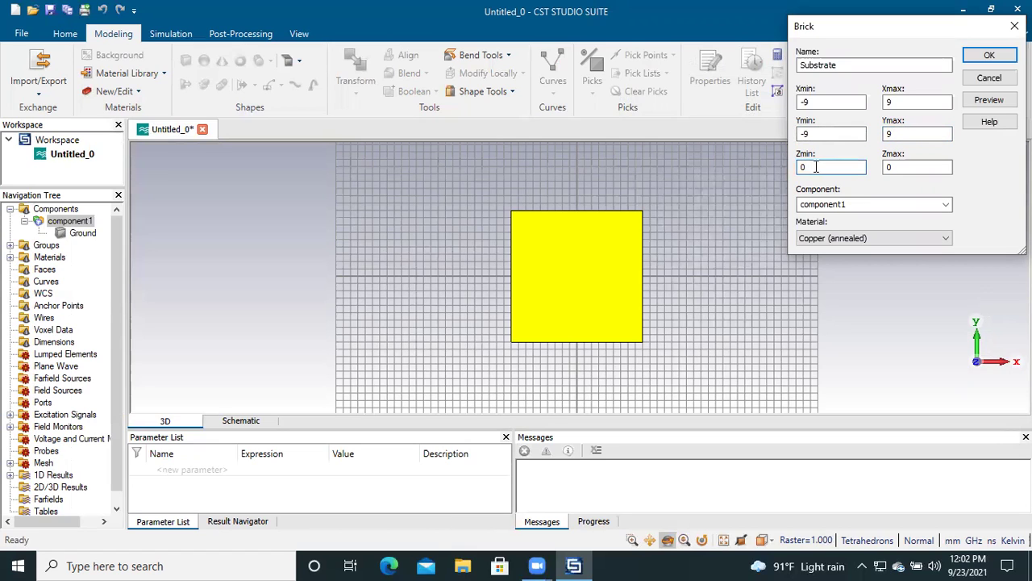
{"action": "type", "text": ".018"}
{"action": "left_click", "coordinate": [906, 167]}
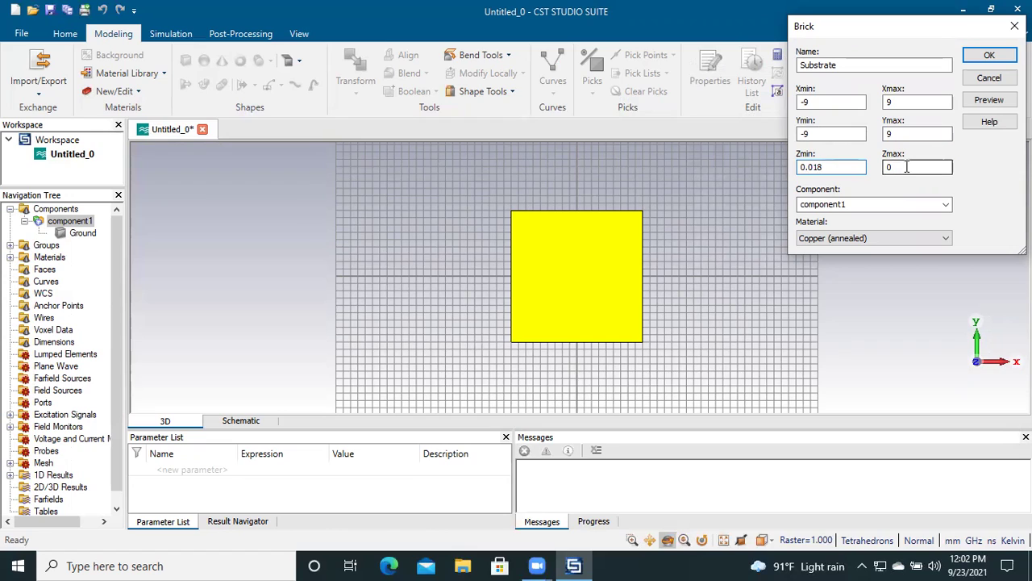
{"action": "left_click", "coordinate": [906, 167]}
{"action": "type", "text": "."}
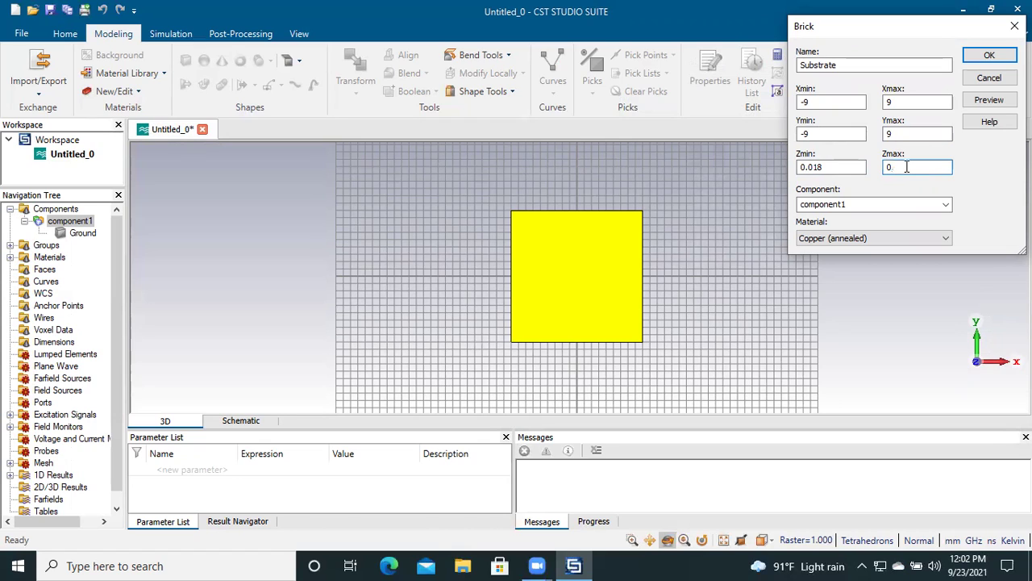
{"action": "type", "text": ".818"}
- Load PTFE (lossy) from the material library for the Substrate brick, preview the brick and create it
{"action": "left_click", "coordinate": [854, 242]}
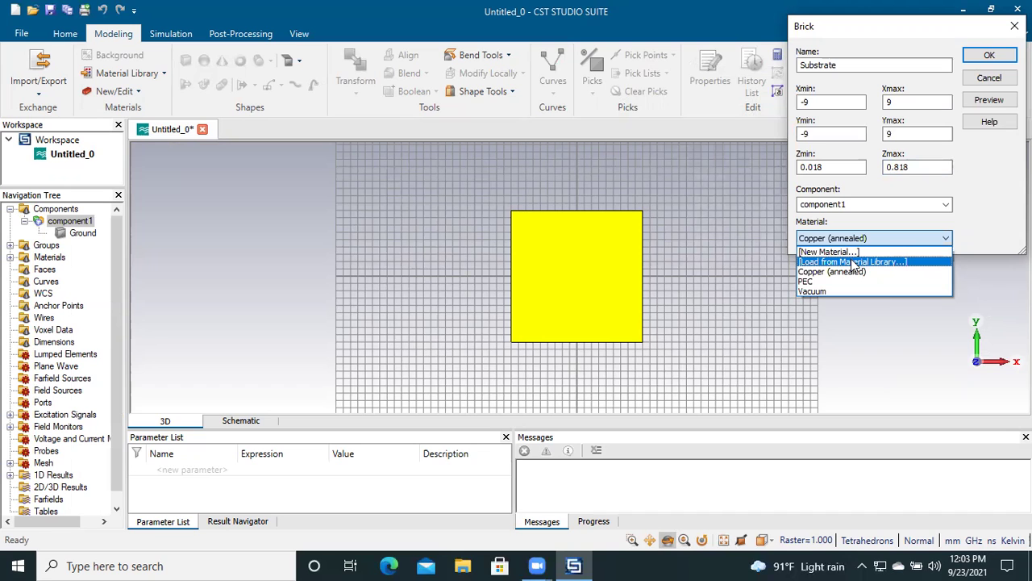
{"action": "left_click", "coordinate": [854, 263]}
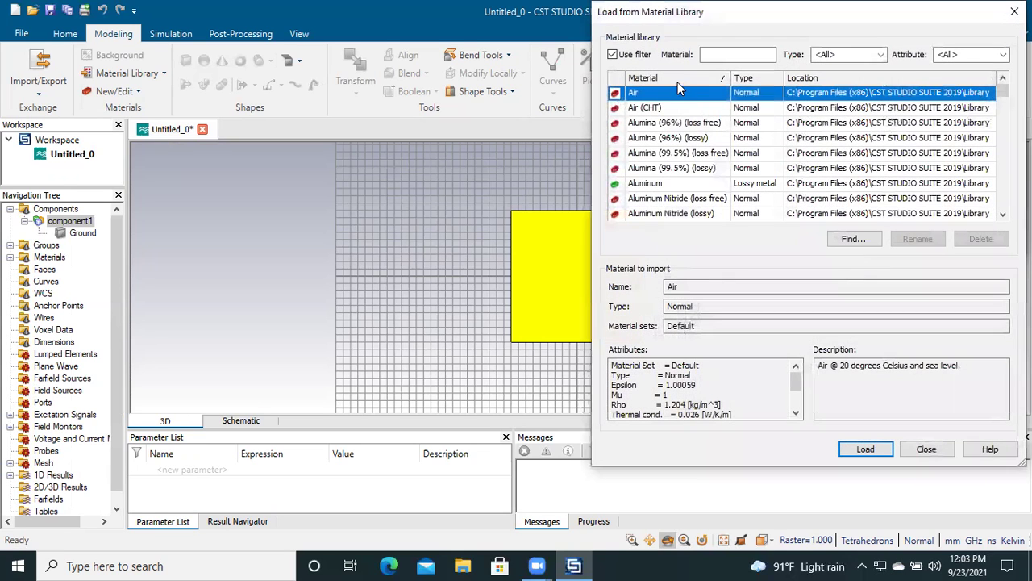
{"action": "left_click", "coordinate": [716, 58]}
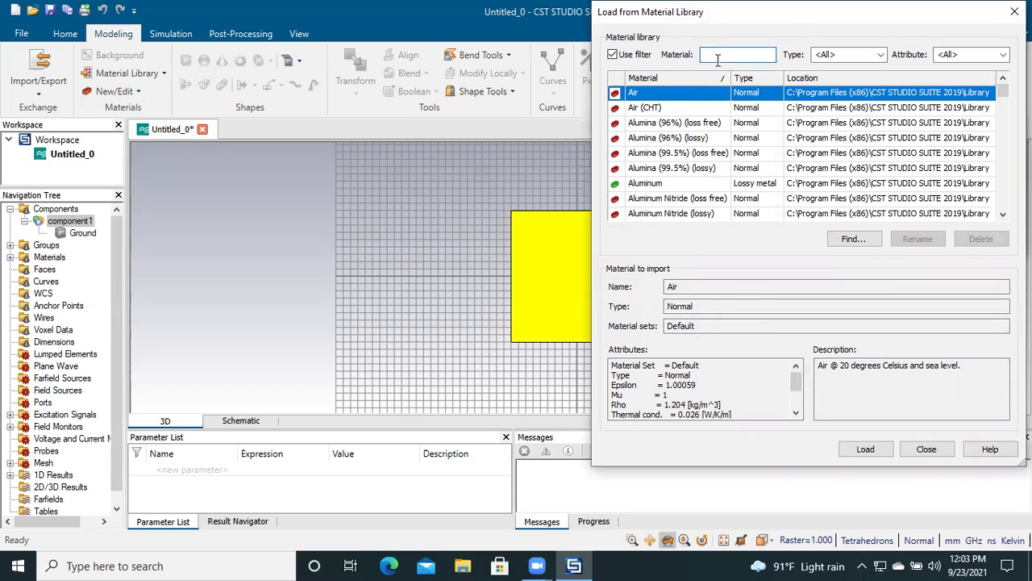
{"action": "type", "text": "ptfe"}
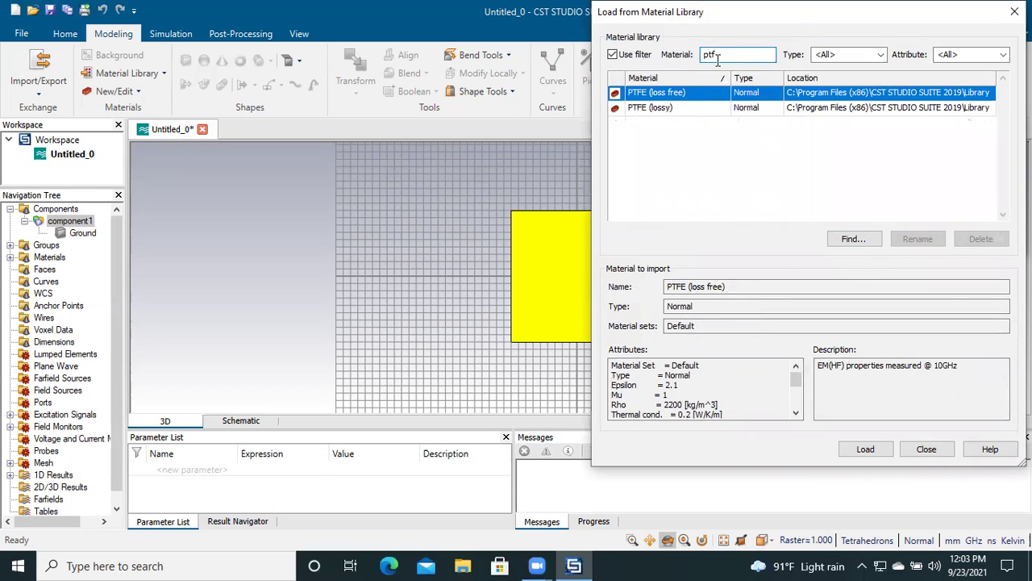
{"action": "left_click", "coordinate": [751, 107]}
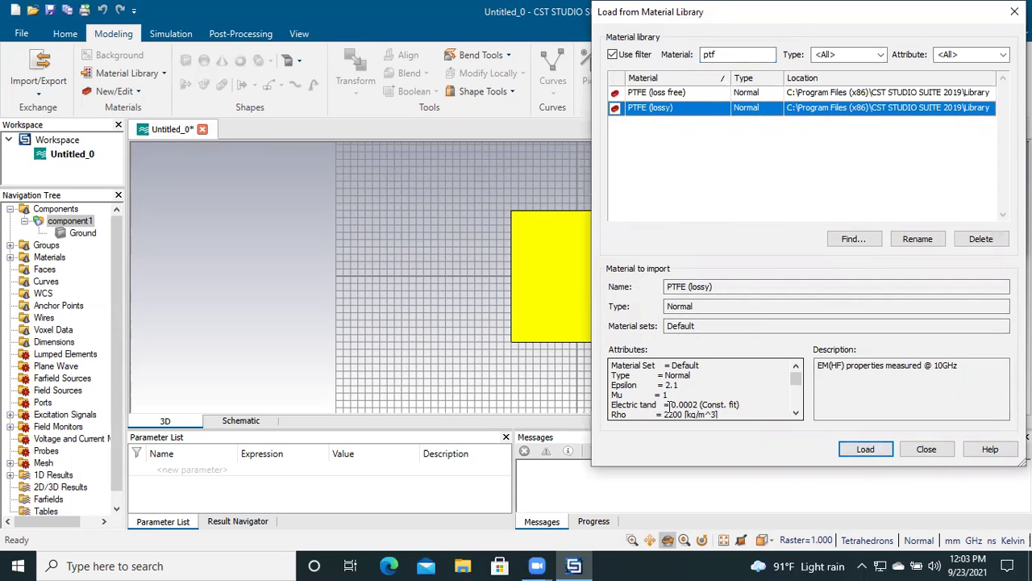
{"action": "left_click", "coordinate": [737, 406]}
{"action": "left_click", "coordinate": [865, 449]}
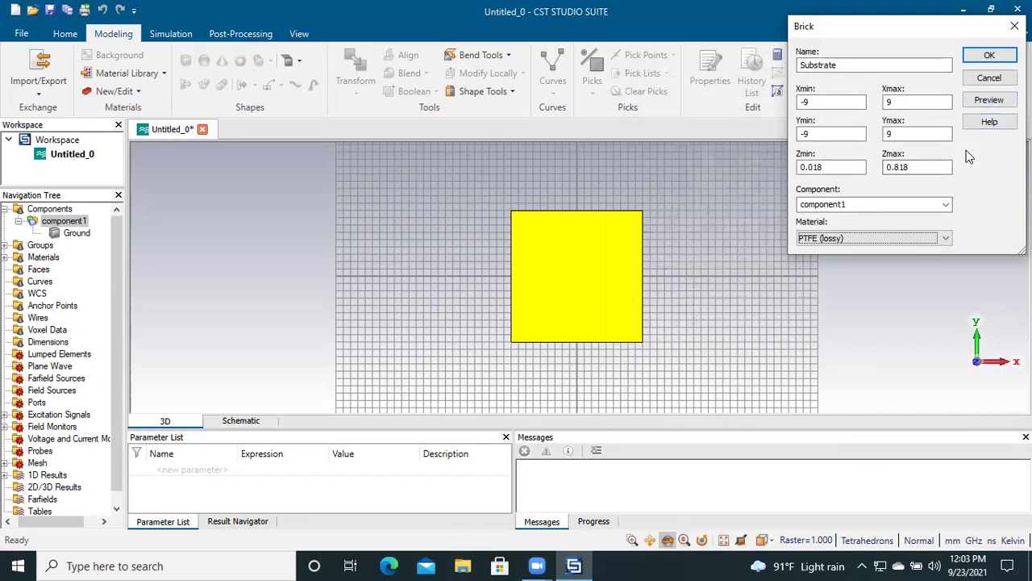
{"action": "left_click", "coordinate": [991, 101]}
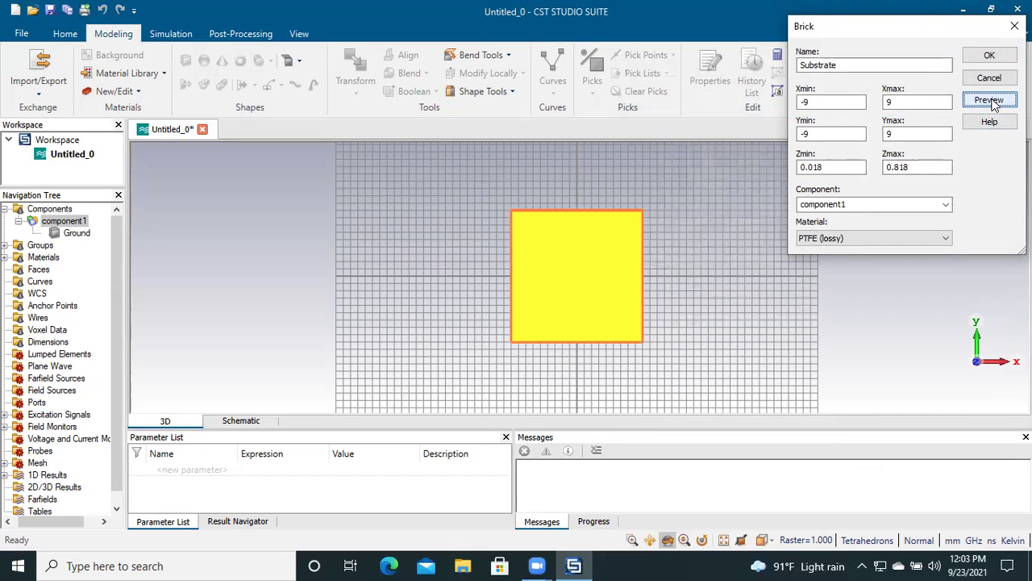
{"action": "left_click", "coordinate": [991, 55]}
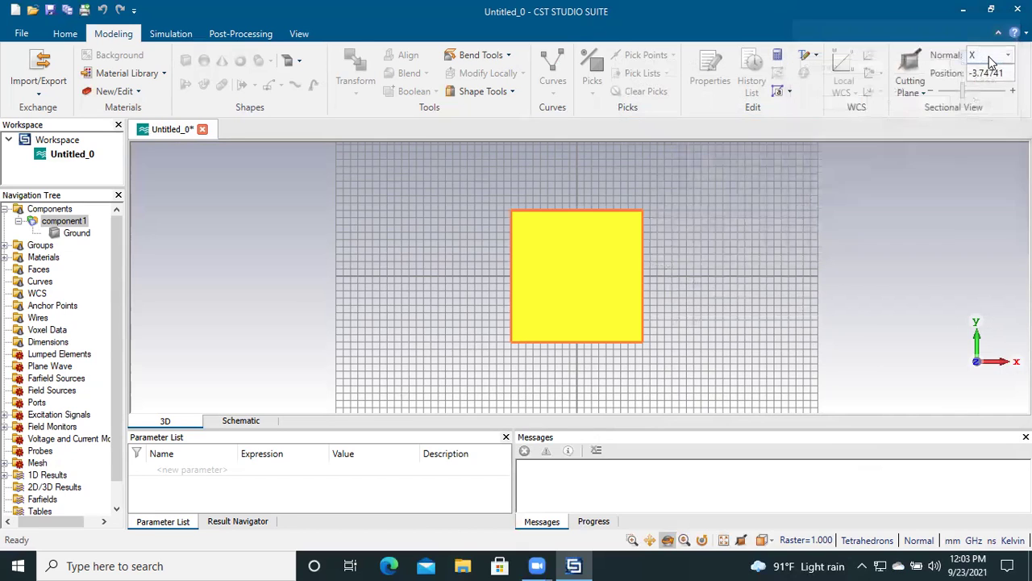
- Select the Substrate solid and set its PTFE (lossy) material's Epsilon to 2.15, applying the change
{"action": "left_click", "coordinate": [81, 234]}
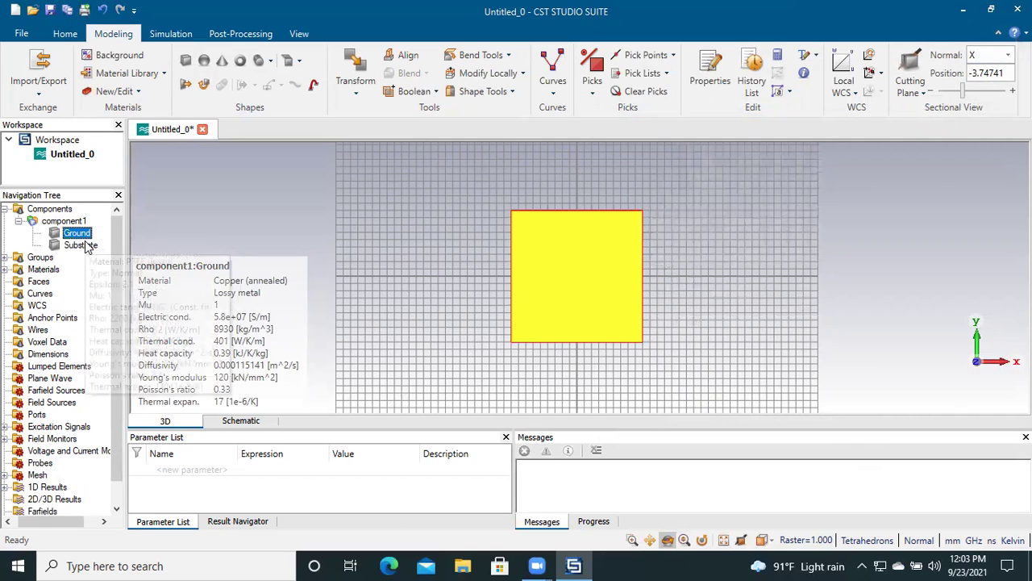
{"action": "left_click", "coordinate": [86, 246]}
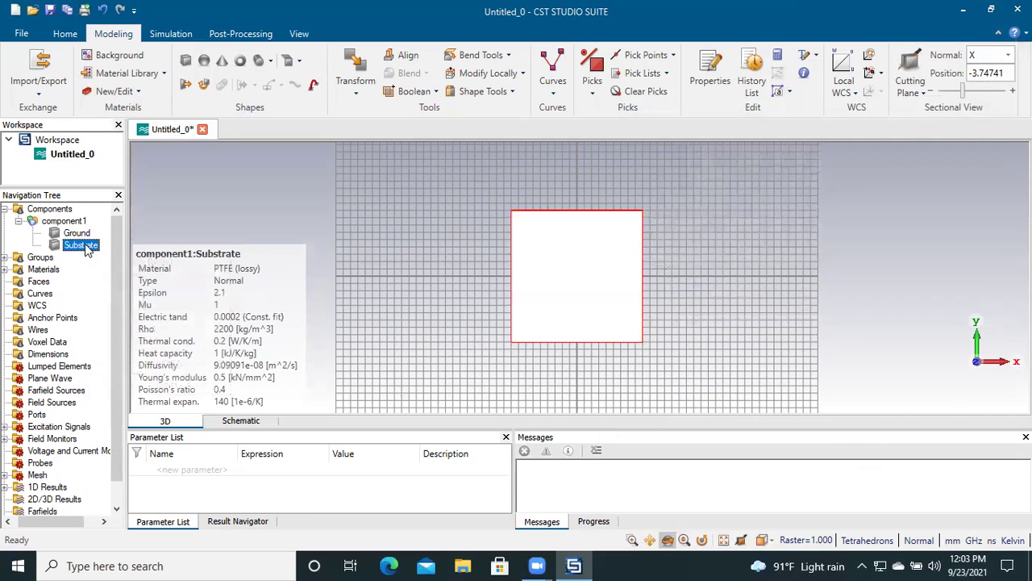
{"action": "left_click", "coordinate": [138, 93]}
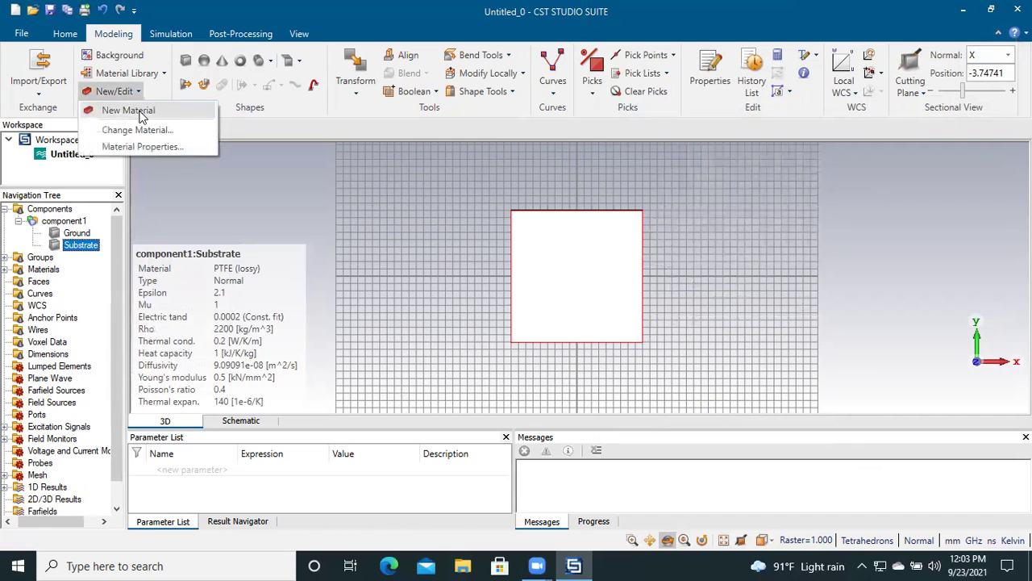
{"action": "left_click", "coordinate": [141, 146]}
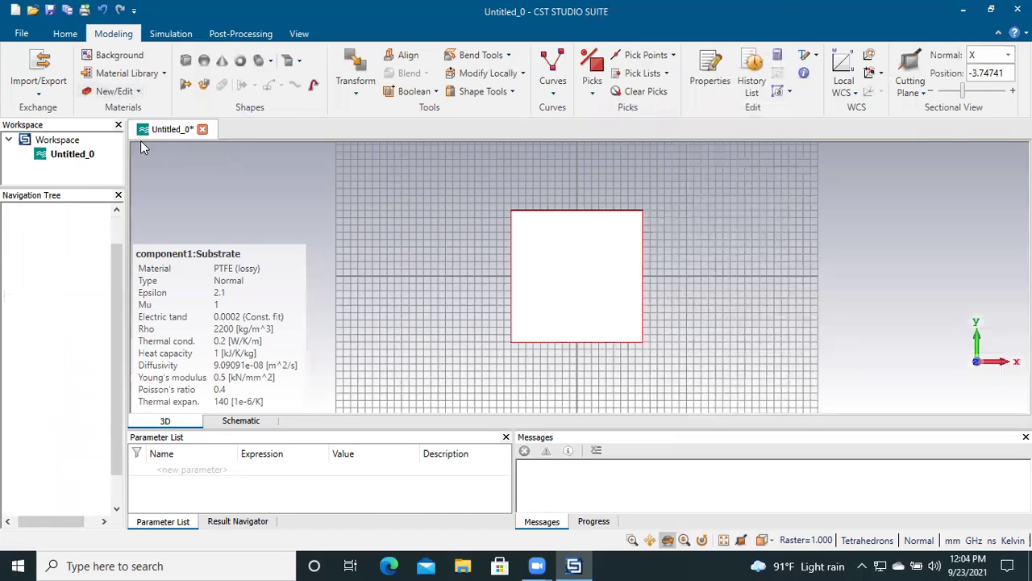
{"action": "left_click", "coordinate": [104, 262]}
{"action": "type", "text": "5"}
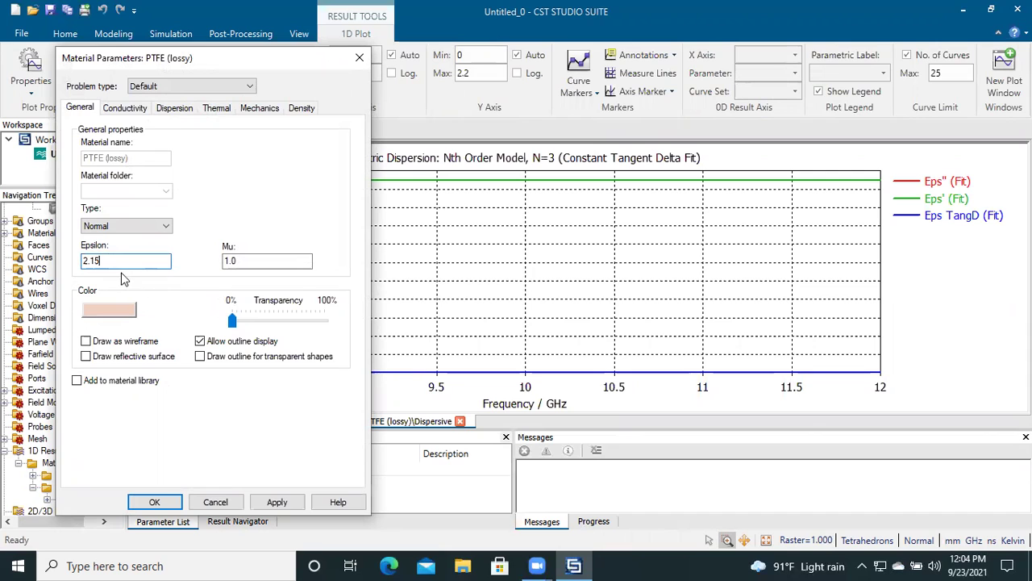
{"action": "left_click", "coordinate": [274, 501]}
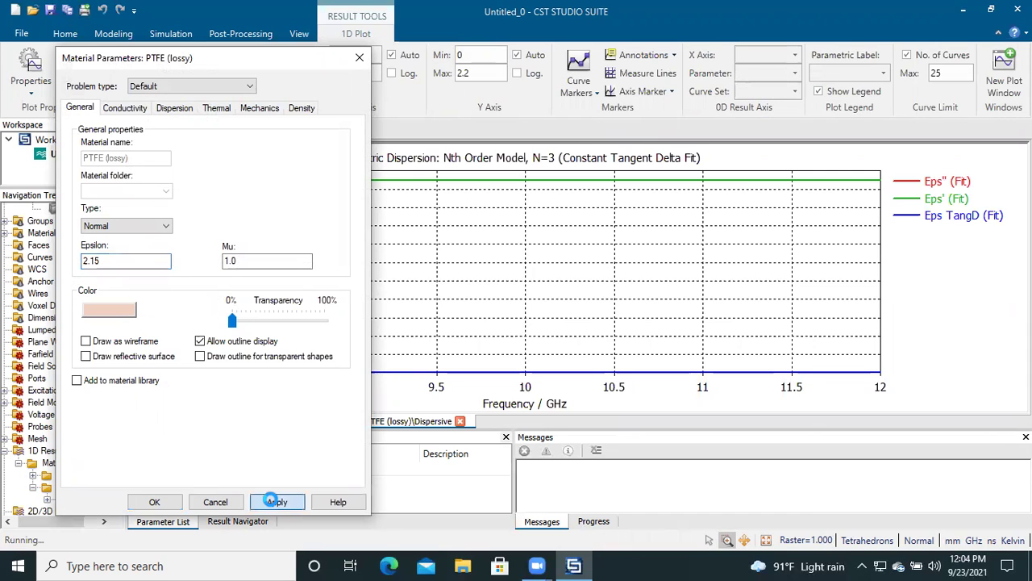
{"action": "left_click", "coordinate": [155, 502]}
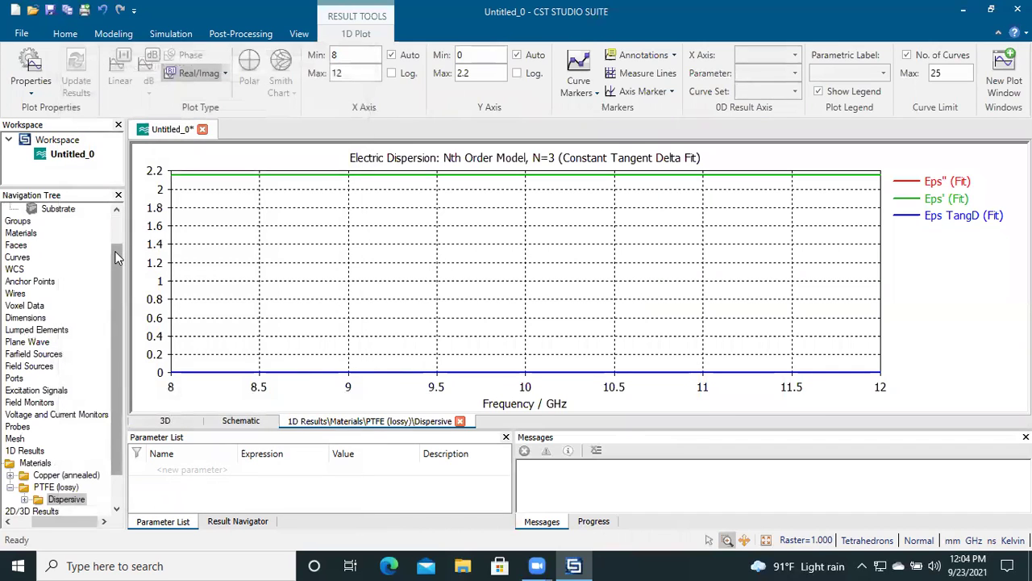
{"action": "scroll", "coordinate": [117, 247], "scroll_direction": "up", "scroll_amount": 1}
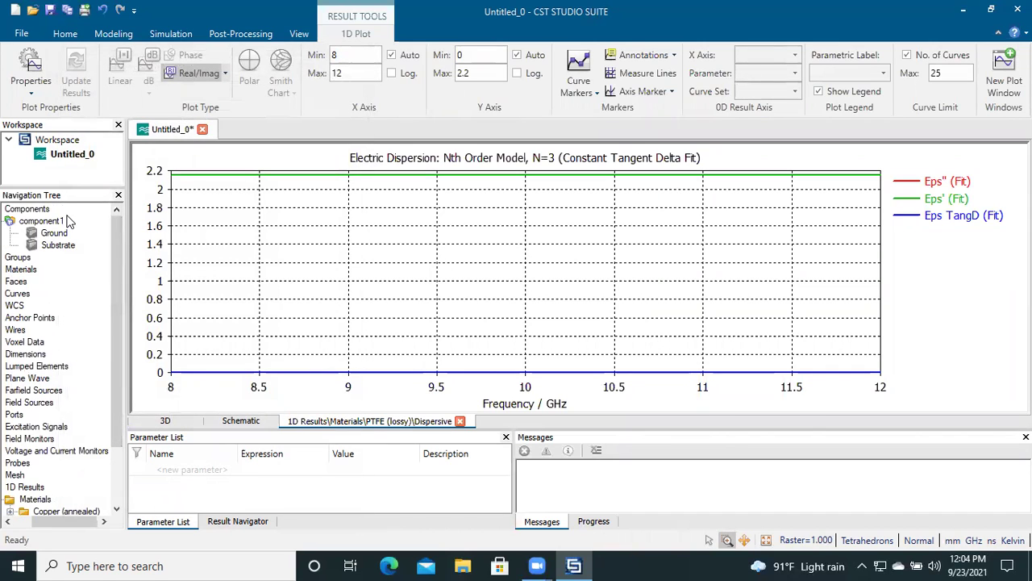
{"action": "left_click", "coordinate": [68, 34]}
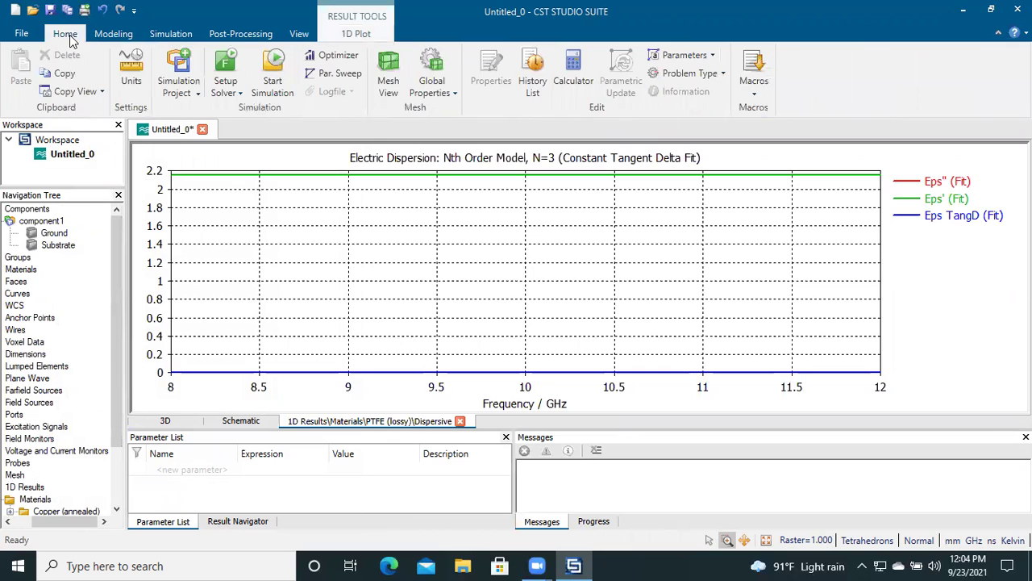
- Start a new brick in component1 and name it Patch
{"action": "left_click", "coordinate": [110, 36]}
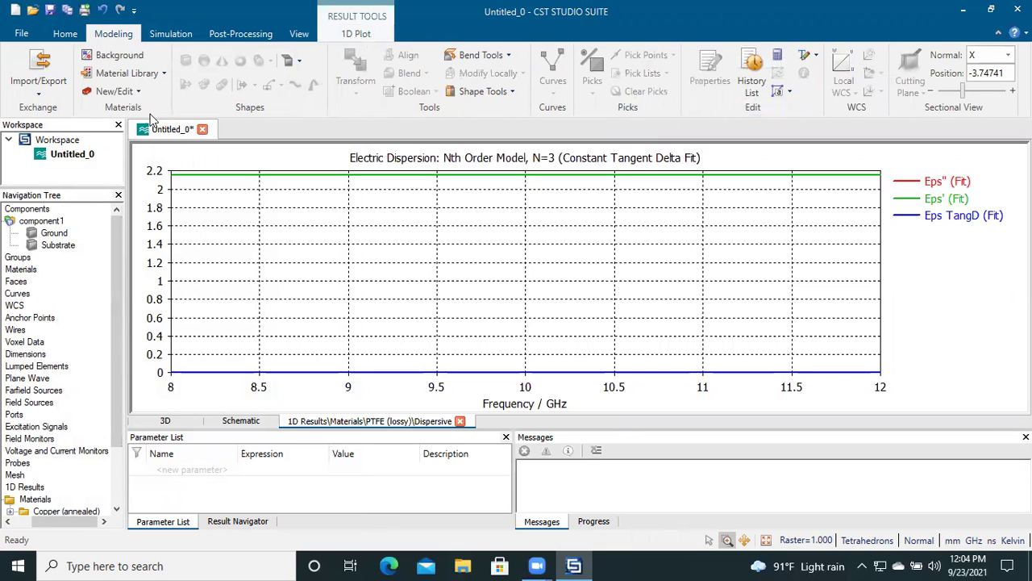
{"action": "left_click", "coordinate": [40, 221]}
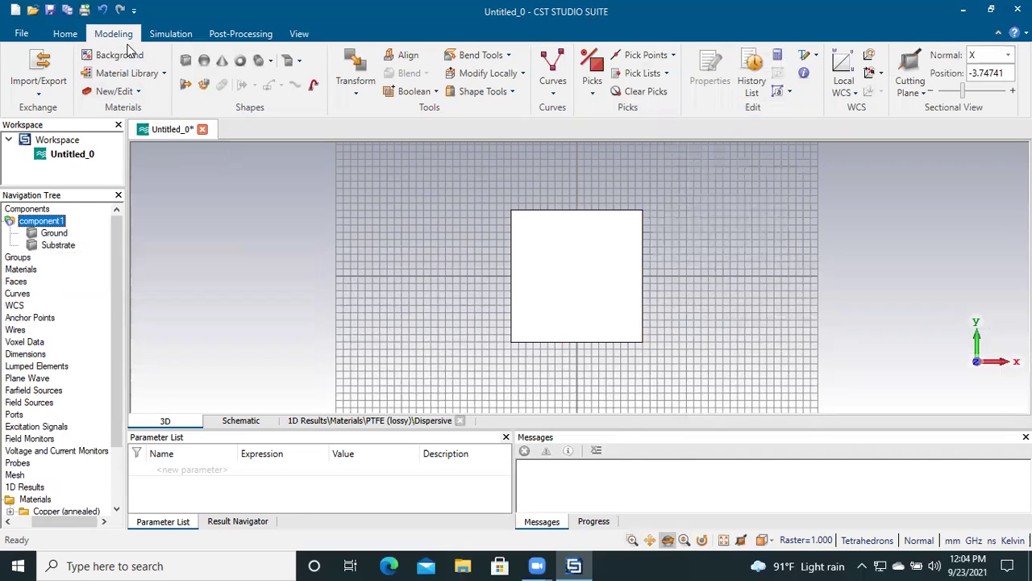
{"action": "left_click", "coordinate": [184, 61]}
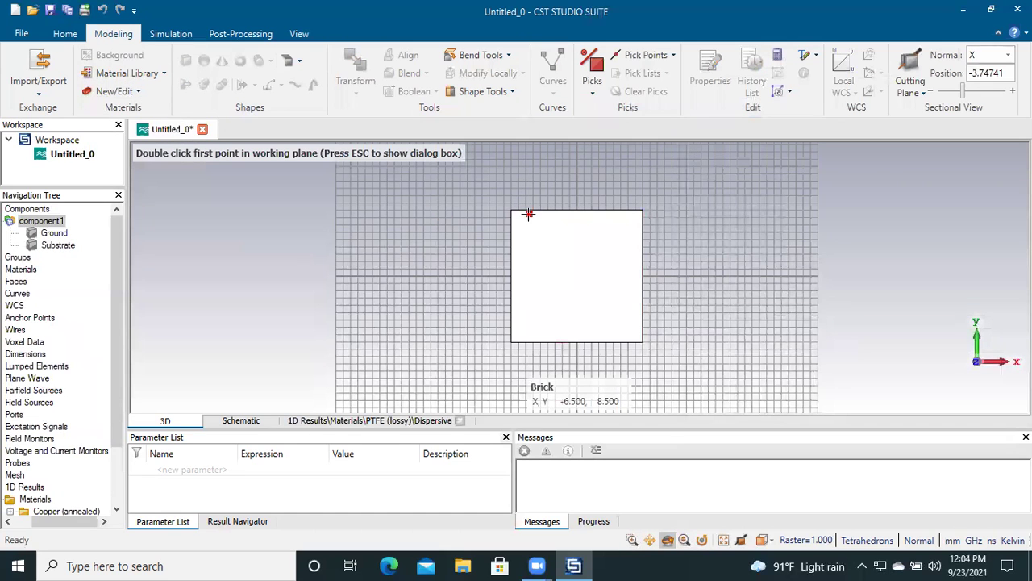
{"action": "key", "text": "Escape"}
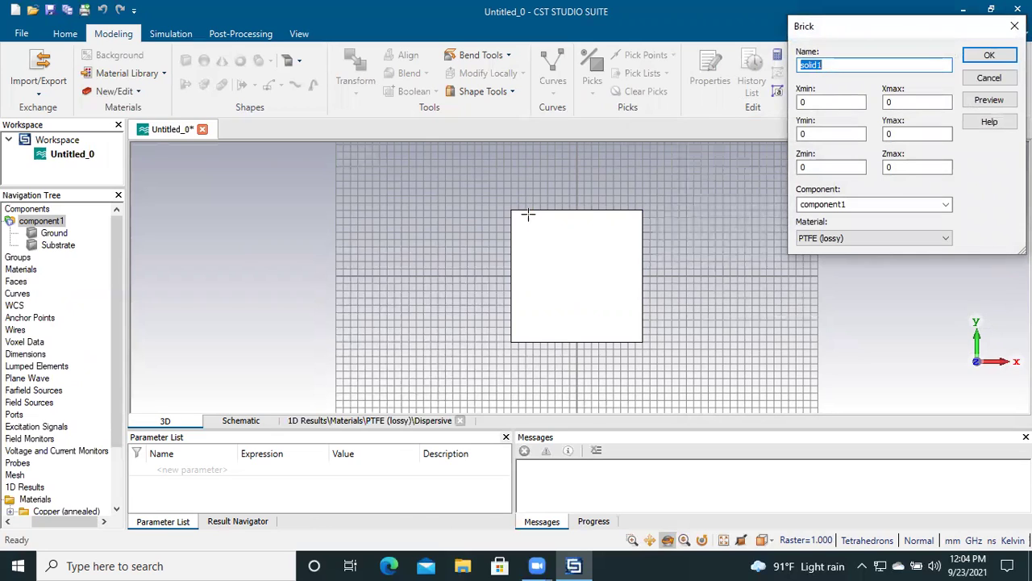
{"action": "type", "text": "Patch"}
- Set the Patch brick's Xmin to -5 and Xmax to 5
{"action": "left_click", "coordinate": [828, 100]}
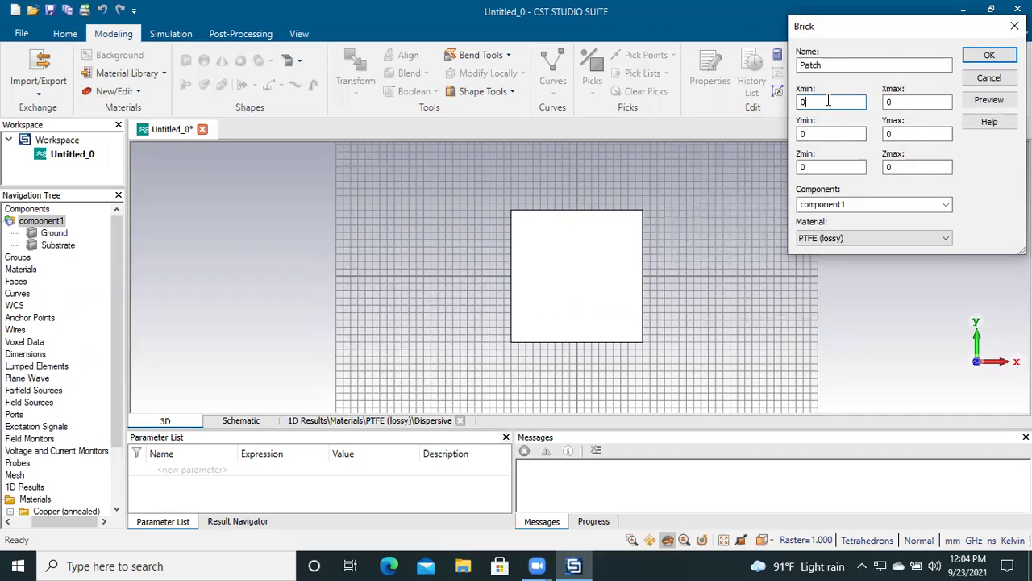
{"action": "key", "text": "BackSpace"}
{"action": "type", "text": "-5"}
{"action": "left_click", "coordinate": [907, 100]}
{"action": "key", "text": "BackSpace"}
{"action": "type", "text": "5"}
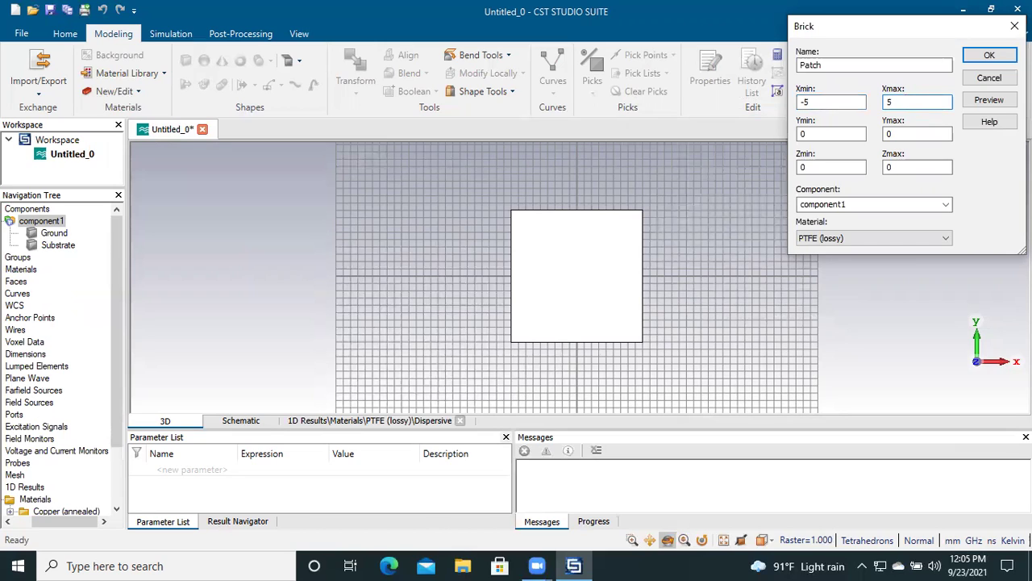
- Set the Patch brick's Ymin to -4.85 and Ymax to 4.85
{"action": "left_click", "coordinate": [817, 136]}
{"action": "key", "text": "BackSpace"}
{"action": "type", "text": "-4.85"}
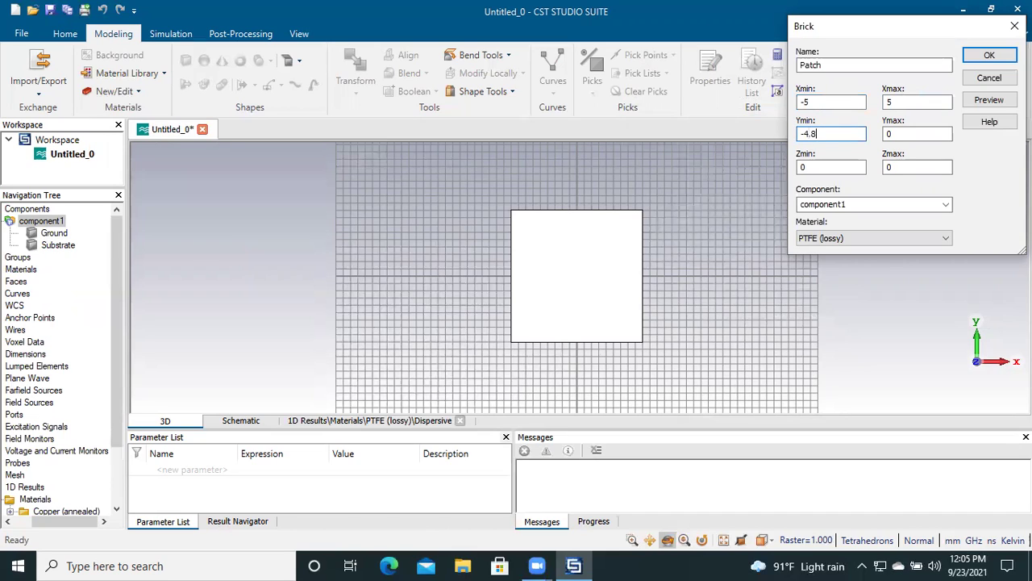
{"action": "left_click", "coordinate": [895, 133]}
{"action": "key", "text": "BackSpace"}
{"action": "type", "text": "4.85"}
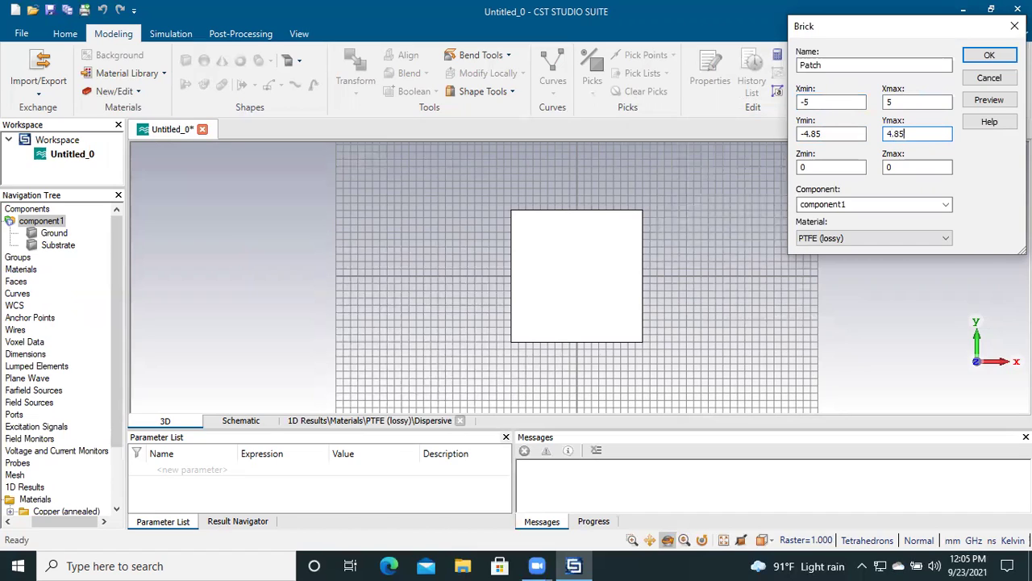
- Set the Patch brick's Zmin to 0.818 and Zmax to 0.836
{"action": "left_click", "coordinate": [826, 168]}
{"action": "type", "text": ".818"}
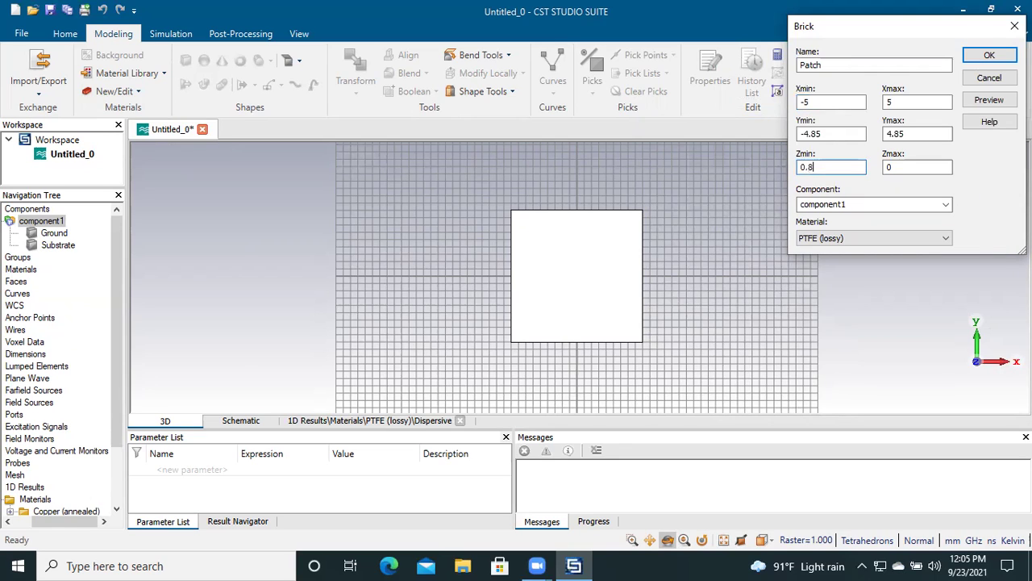
{"action": "left_click", "coordinate": [907, 168]}
{"action": "type", "text": "."}
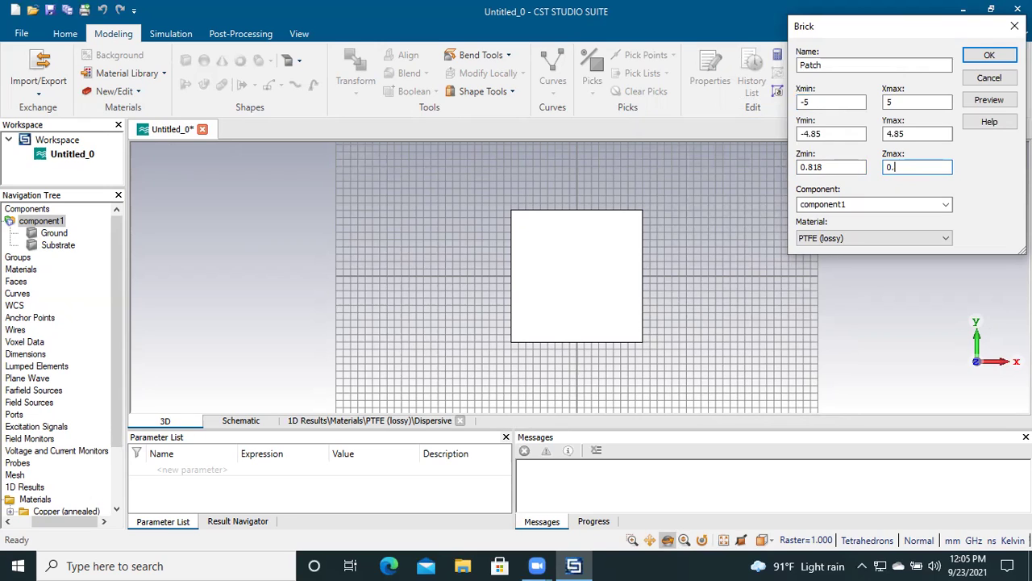
{"action": "type", "text": "836"}
- Assign Copper (annealed) to the Patch brick, preview it and create it
{"action": "left_click", "coordinate": [948, 241]}
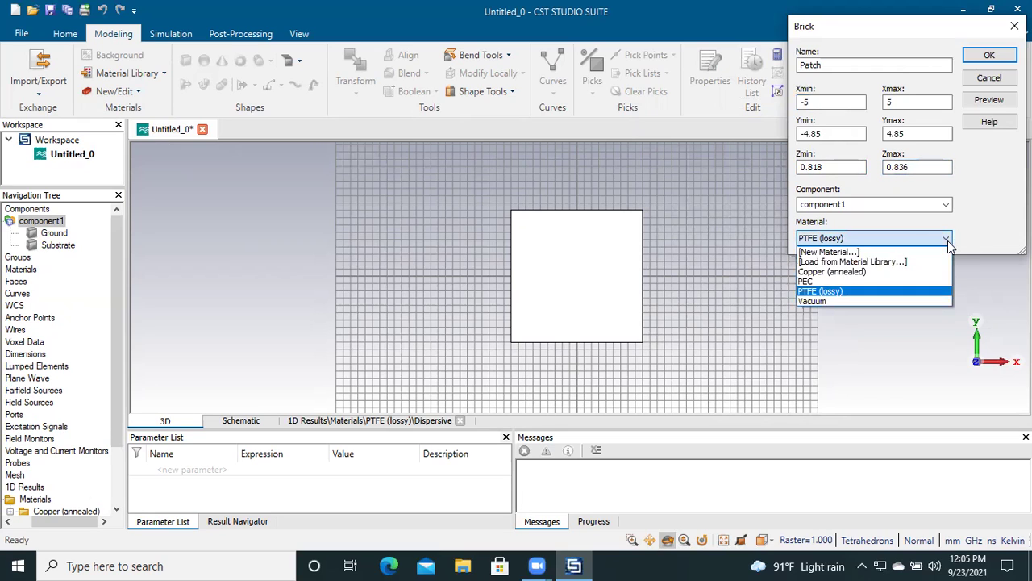
{"action": "left_click", "coordinate": [873, 274]}
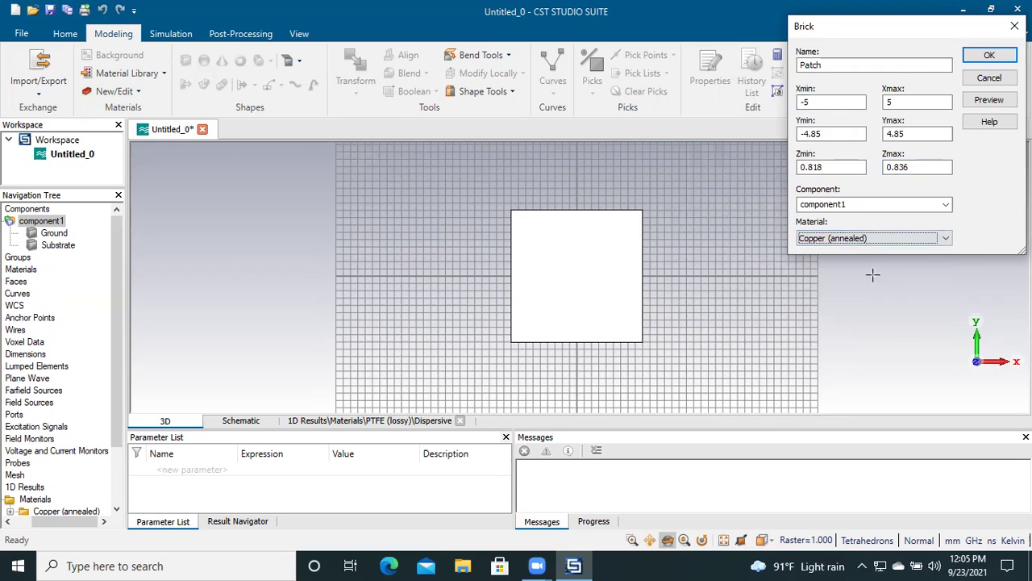
{"action": "left_click", "coordinate": [997, 99]}
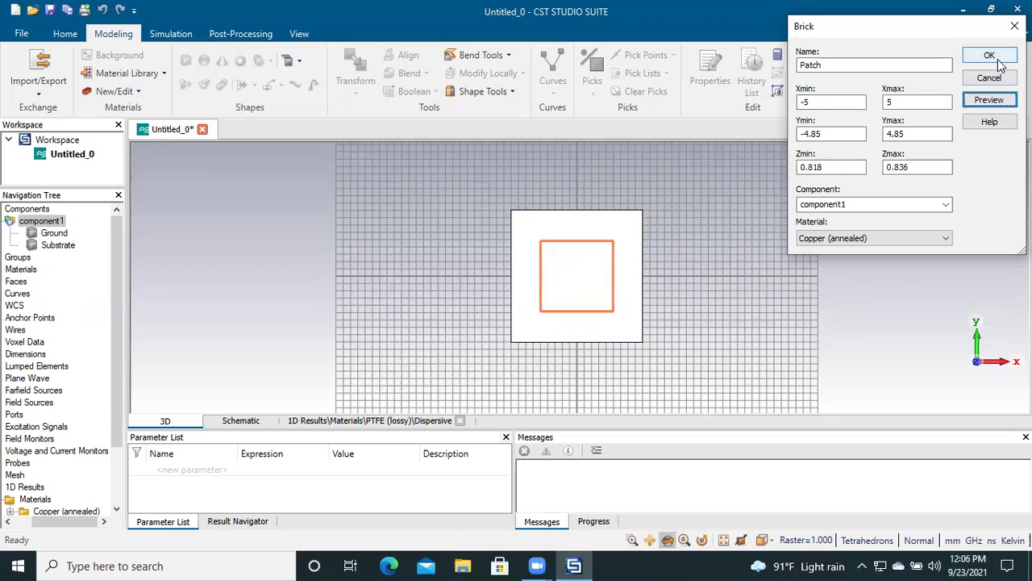
{"action": "left_click", "coordinate": [990, 56]}
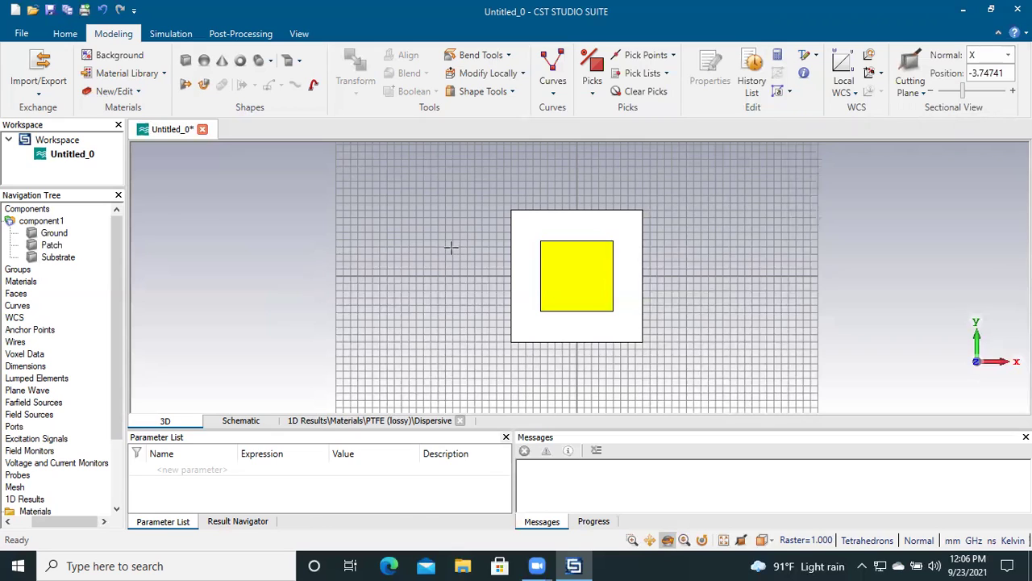
- Start a new brick named Feedline and set its X extent from -1.2 to 1.2
{"action": "left_click", "coordinate": [186, 61]}
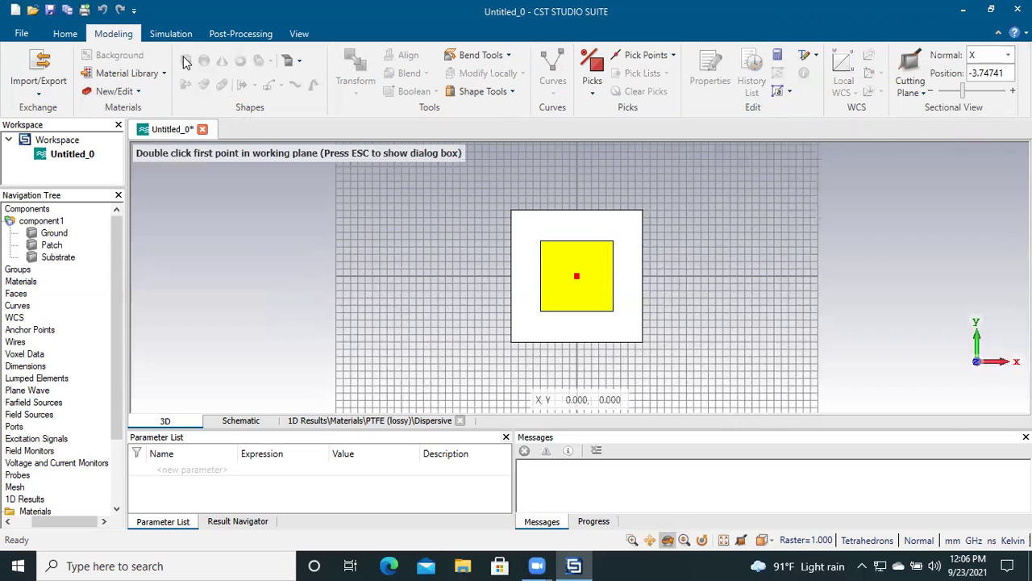
{"action": "key", "text": "Escape"}
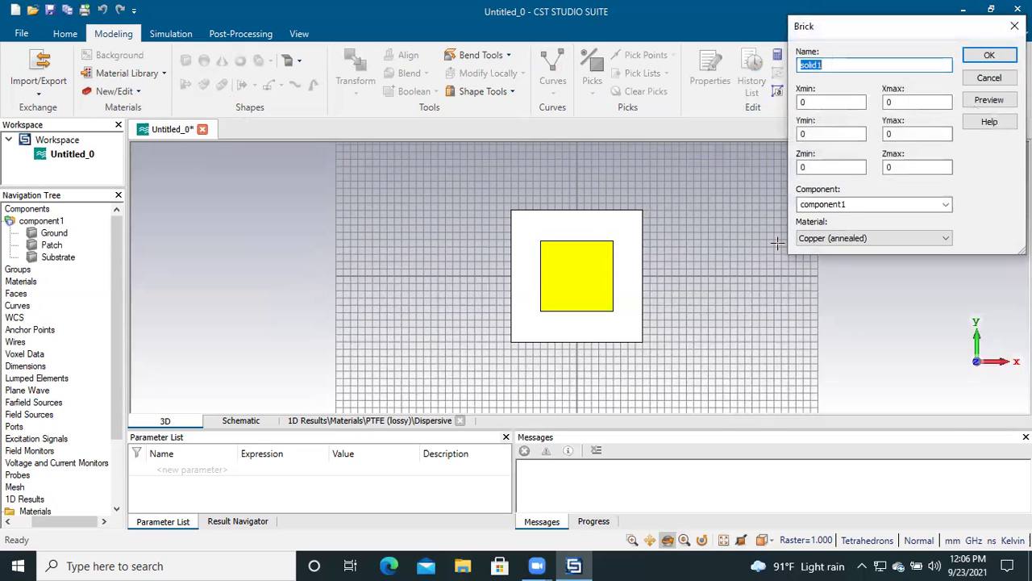
{"action": "type", "text": "Feedline"}
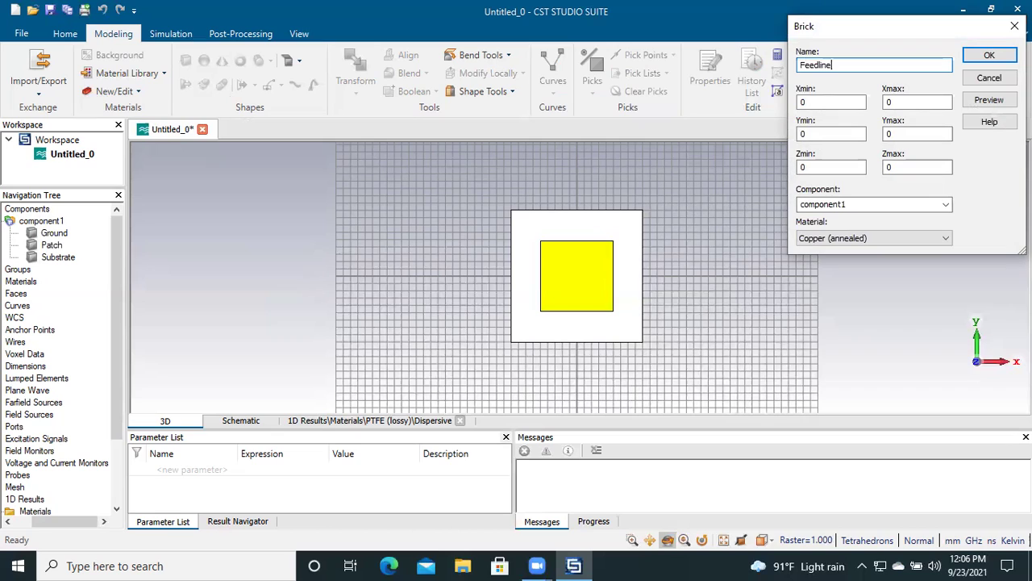
{"action": "left_click", "coordinate": [825, 102]}
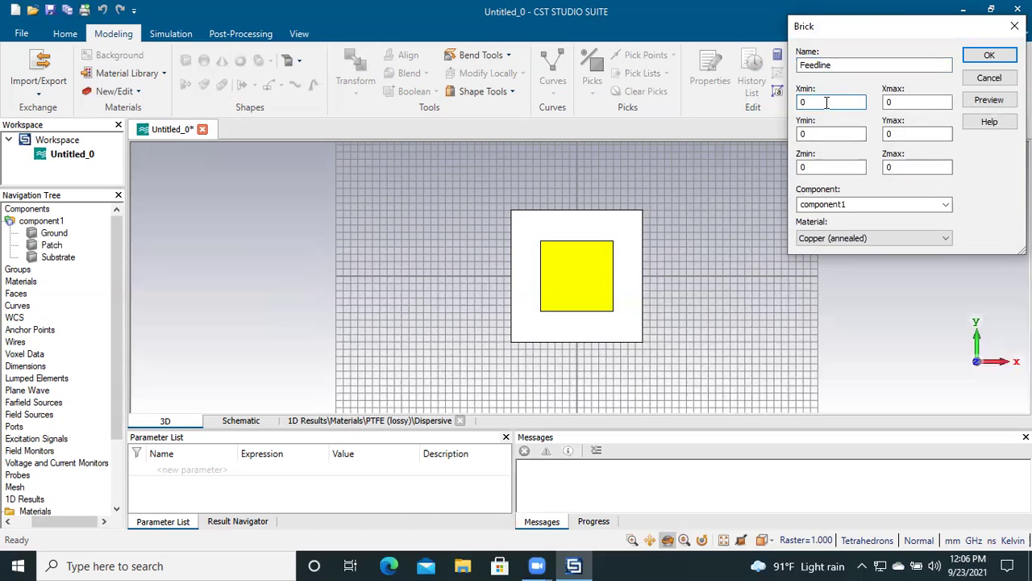
{"action": "key", "text": "BackSpace"}
{"action": "type", "text": "-1.2"}
{"action": "left_click", "coordinate": [893, 101]}
{"action": "key", "text": "BackSpace"}
{"action": "type", "text": "1.2"}
- Set the Feedline brick's Ymin to -9 and Ymax to -7.8
{"action": "left_click", "coordinate": [820, 134]}
{"action": "key", "text": "BackSpace"}
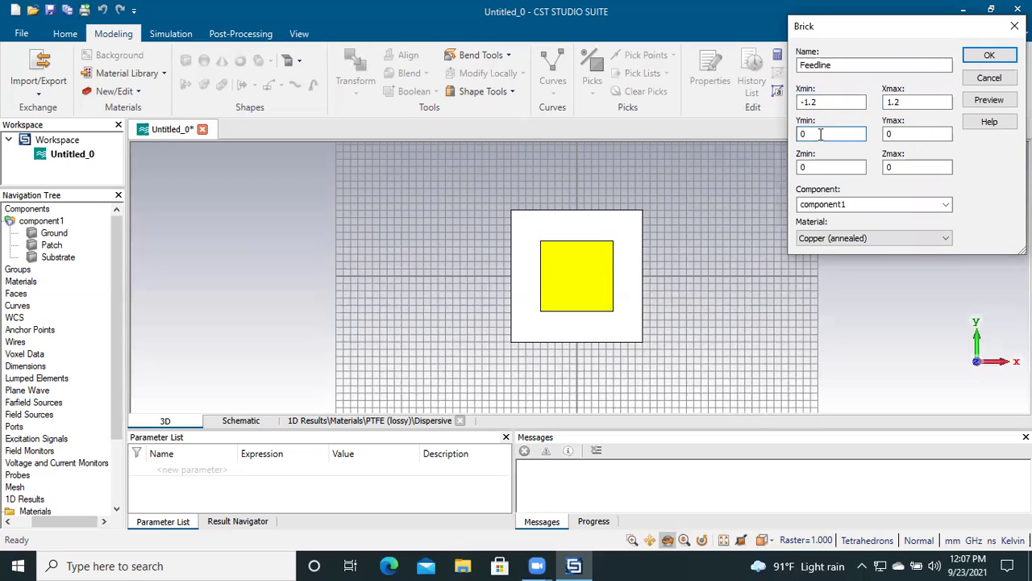
{"action": "type", "text": "-9"}
{"action": "left_click", "coordinate": [903, 137]}
{"action": "key", "text": "BackSpace"}
{"action": "type", "text": "-7.8"}
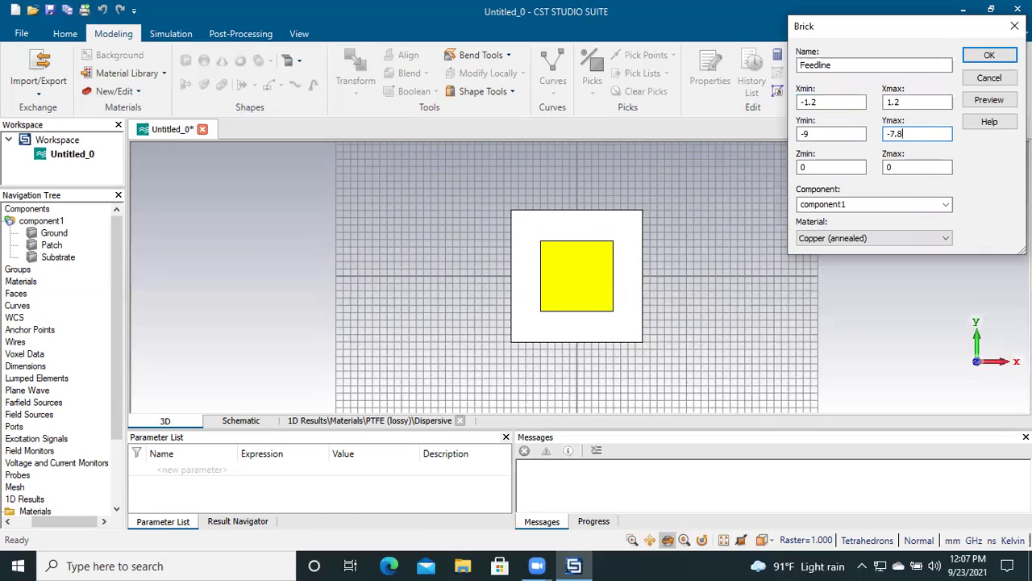
- Set the Feedline brick's Zmin to 0.818 and Zmax to 0.836, then preview and create the brick in Copper (annealed)
{"action": "left_click", "coordinate": [839, 167]}
{"action": "type", "text": ".818"}
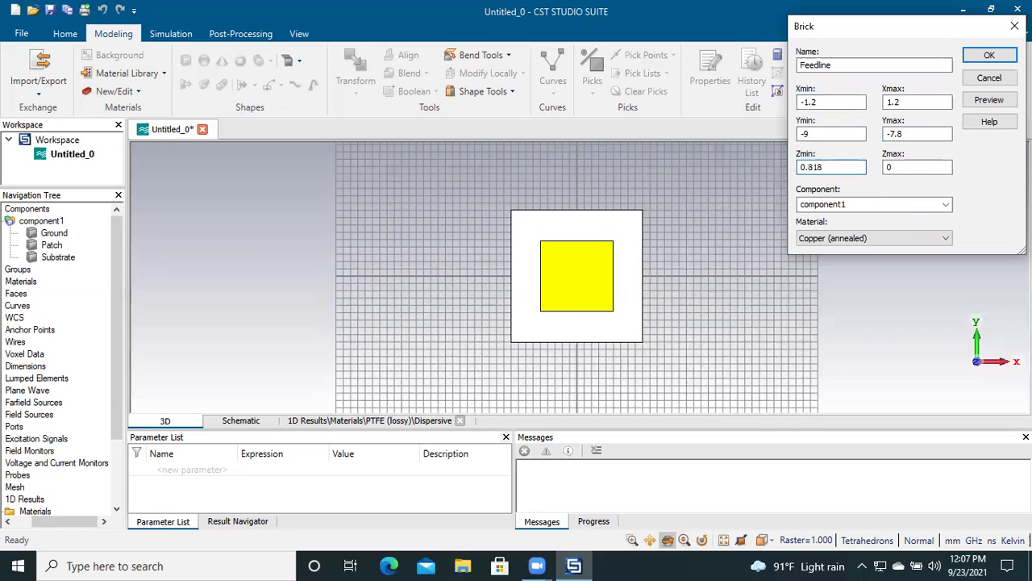
{"action": "left_click", "coordinate": [900, 165]}
{"action": "type", "text": ".836"}
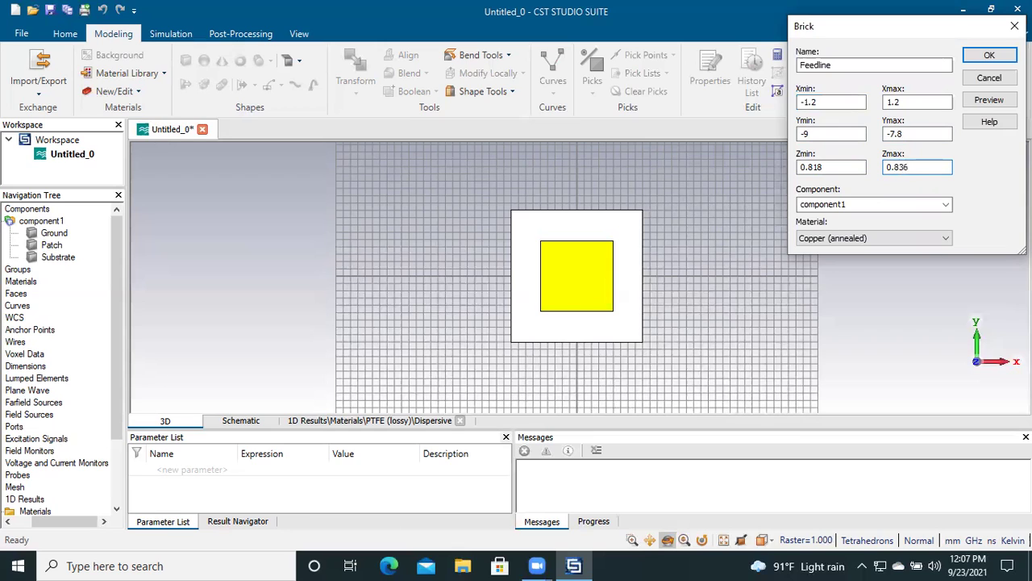
{"action": "left_click", "coordinate": [991, 100]}
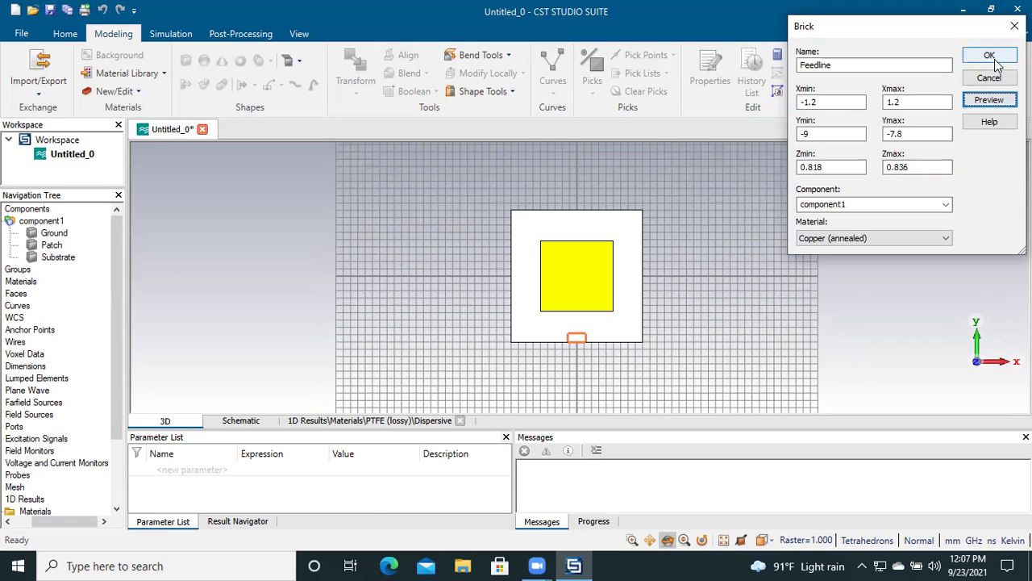
{"action": "left_click", "coordinate": [991, 57]}
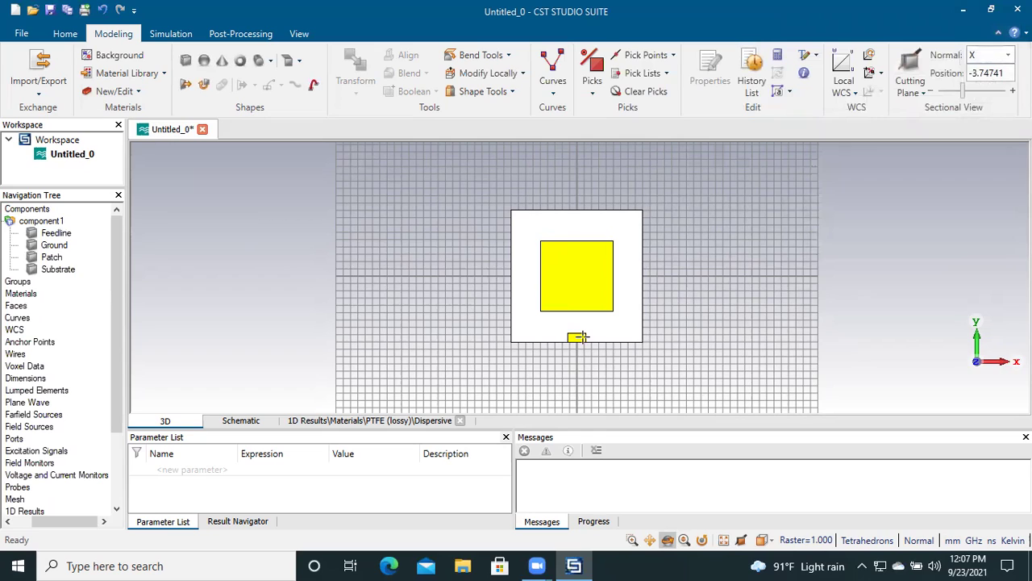
- Start a new brick named Transformer and set its X extent from -0.18 to 0.18
{"action": "left_click", "coordinate": [187, 63]}
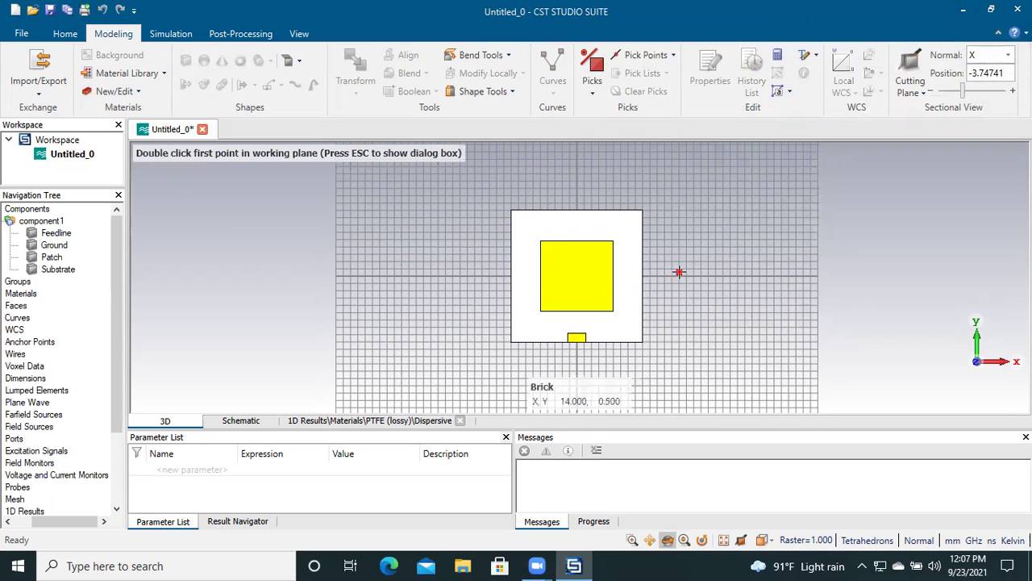
{"action": "key", "text": "Escape"}
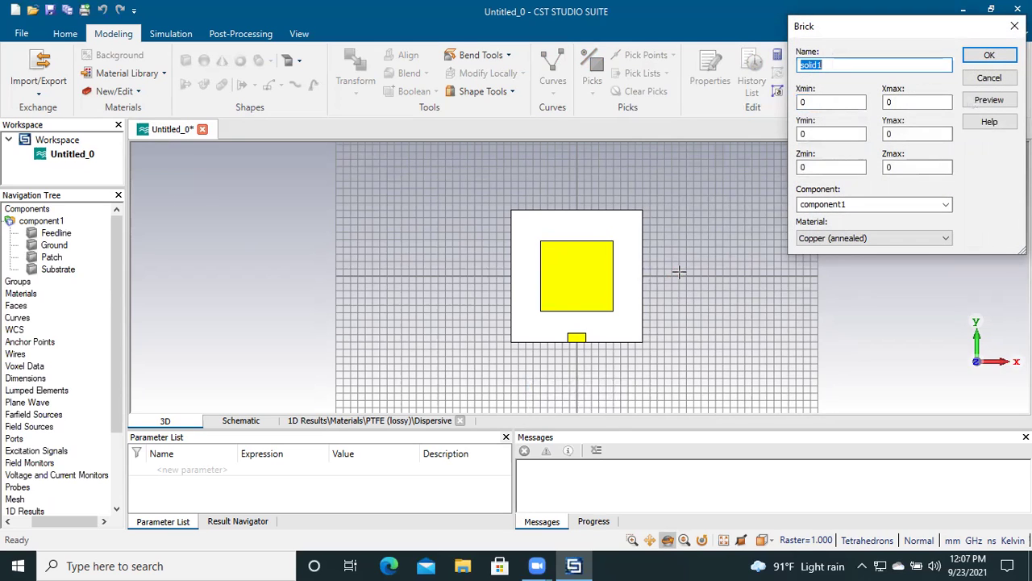
{"action": "type", "text": "Transform"}
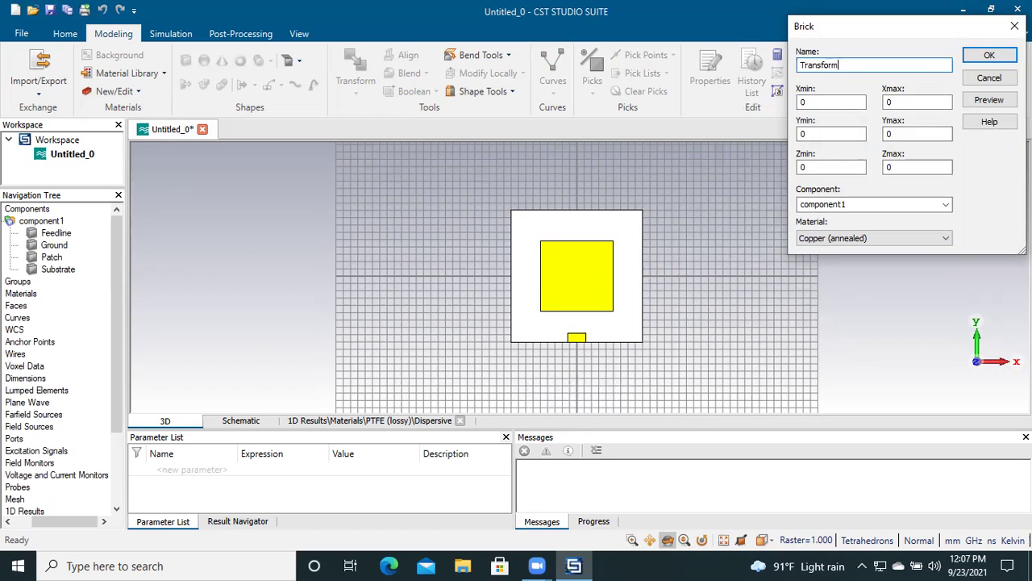
{"action": "type", "text": "er"}
{"action": "left_click", "coordinate": [814, 104]}
{"action": "key", "text": "BackSpace"}
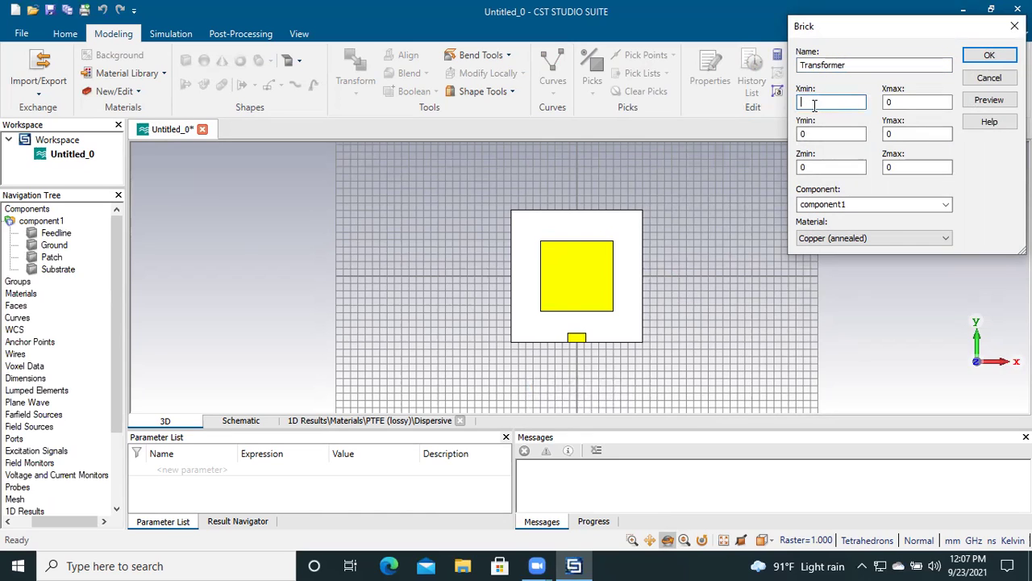
{"action": "type", "text": "-0.18"}
{"action": "left_click", "coordinate": [907, 102]}
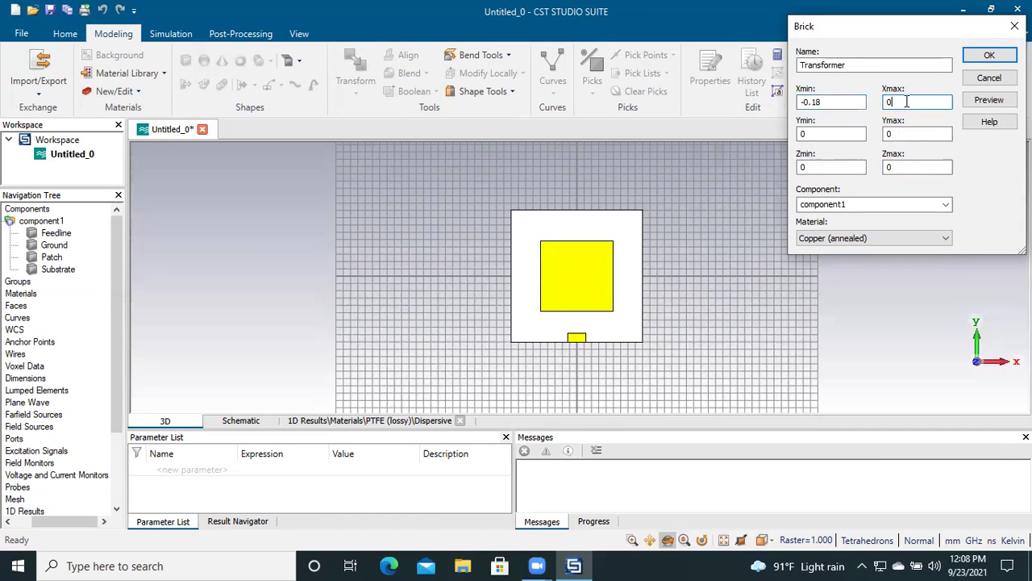
{"action": "type", "text": ".18"}
- Set the Transformer brick's Ymin to -7.8 and Ymax to -4.85
{"action": "left_click", "coordinate": [833, 131]}
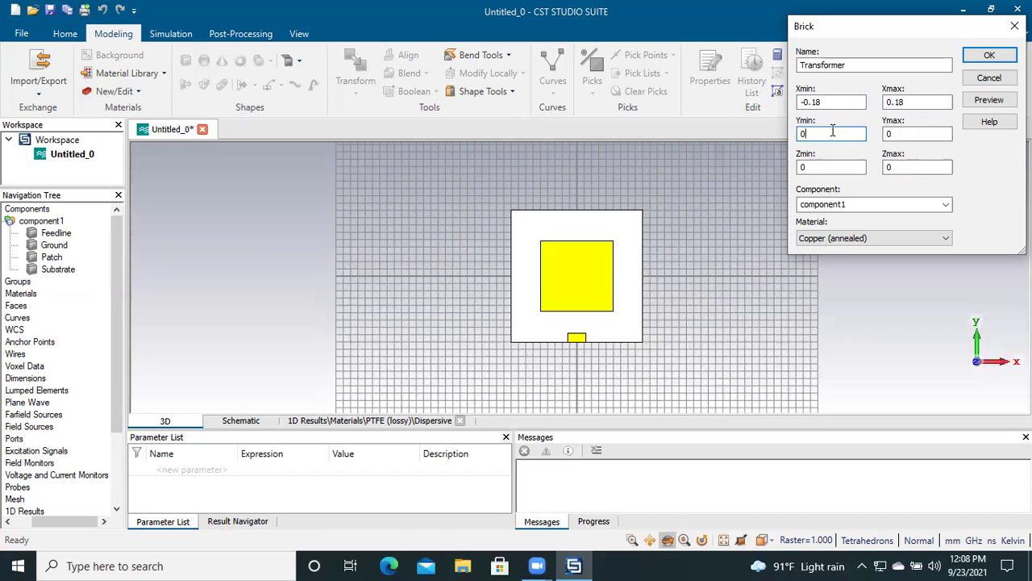
{"action": "key", "text": "BackSpace"}
{"action": "type", "text": "-7.8"}
{"action": "left_click", "coordinate": [891, 134]}
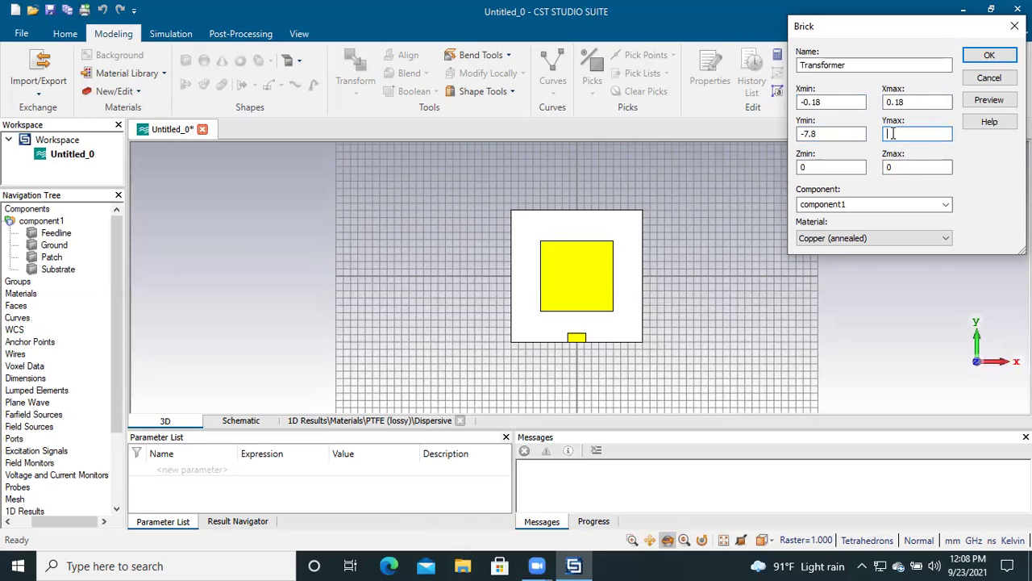
{"action": "type", "text": "-"}
{"action": "type", "text": "0."}
{"action": "key", "text": "BackSpace"}
{"action": "key", "text": "BackSpace"}
{"action": "type", "text": "4.8"}
- Set the Transformer brick's Zmin to 0.818 and Zmax to 0.836, then preview and create it in Copper (annealed)
{"action": "left_click", "coordinate": [825, 167]}
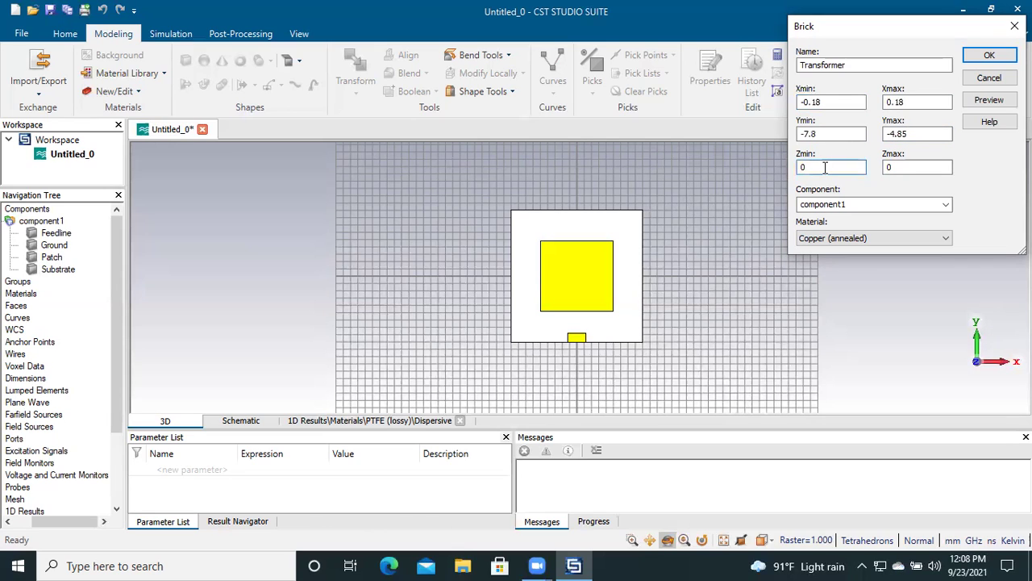
{"action": "type", "text": ".818"}
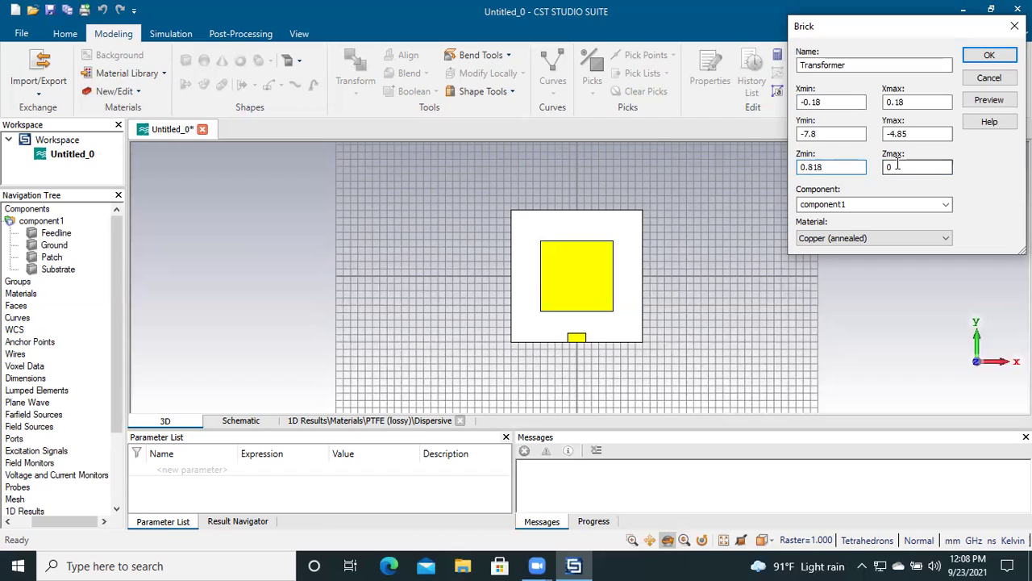
{"action": "left_click", "coordinate": [897, 166]}
{"action": "type", "text": ".836"}
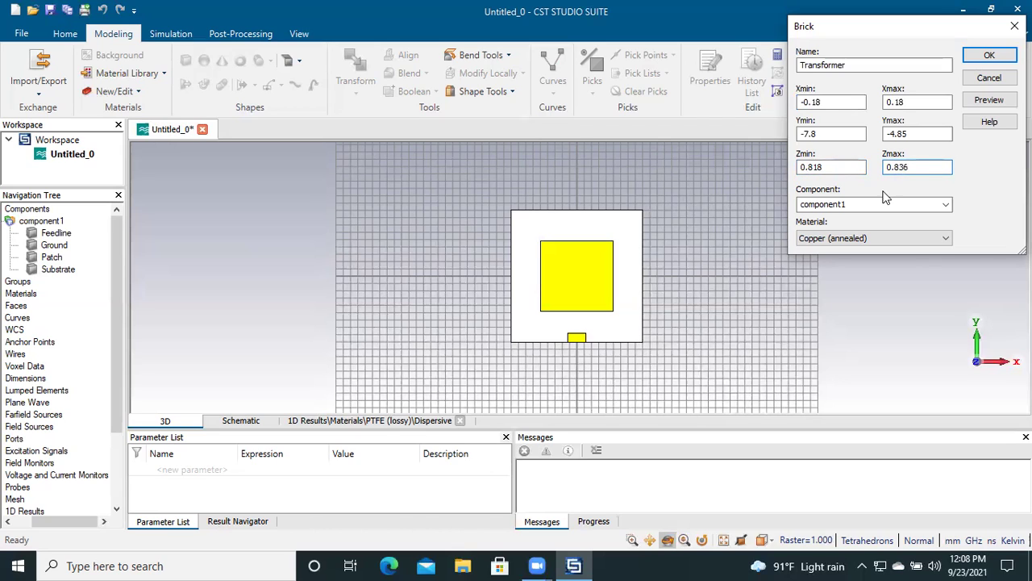
{"action": "left_click", "coordinate": [1004, 110]}
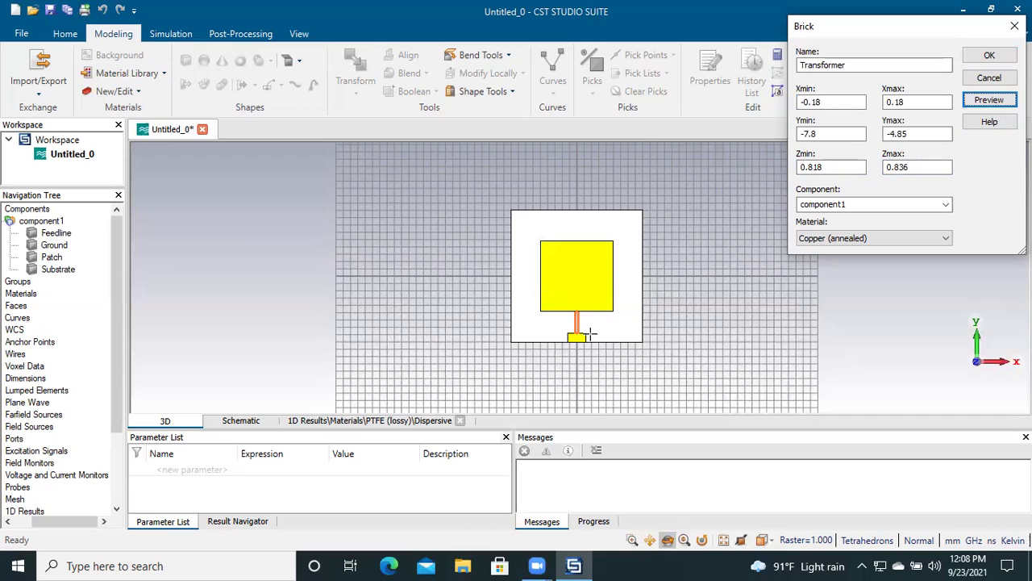
{"action": "left_click", "coordinate": [1000, 58]}
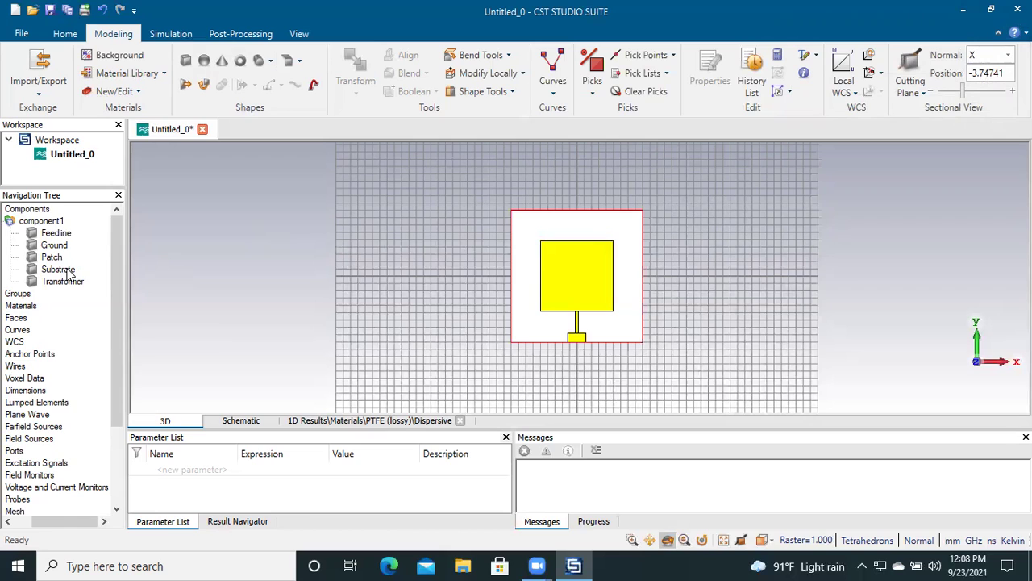
- Merge the Feedline and Transformer solids with a Boolean Add
{"action": "mouse_move", "coordinate": [69, 283]}
{"action": "mouse_move", "coordinate": [70, 234]}
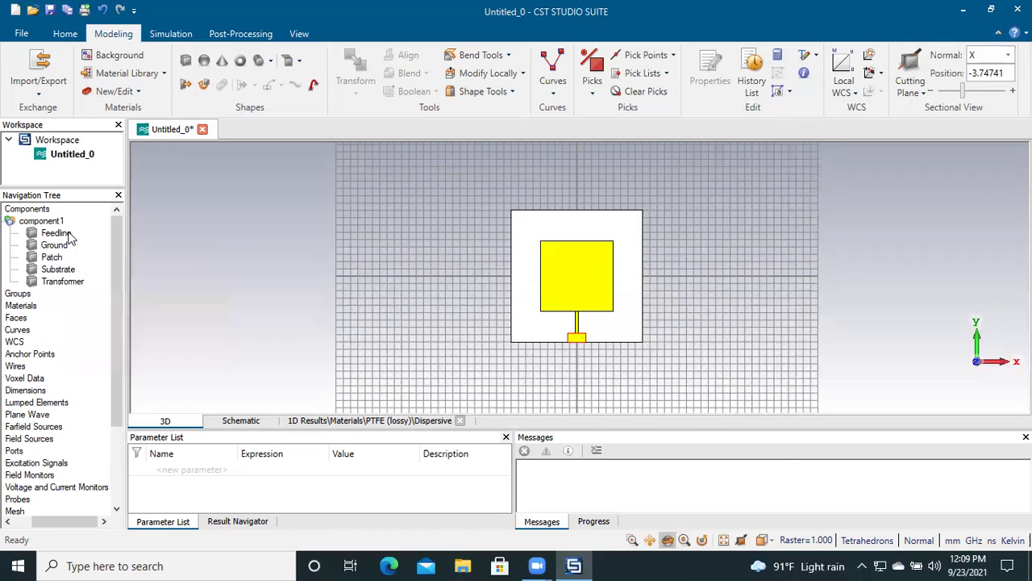
{"action": "left_click", "coordinate": [56, 233]}
{"action": "left_click", "coordinate": [63, 281], "text": "ctrl"}
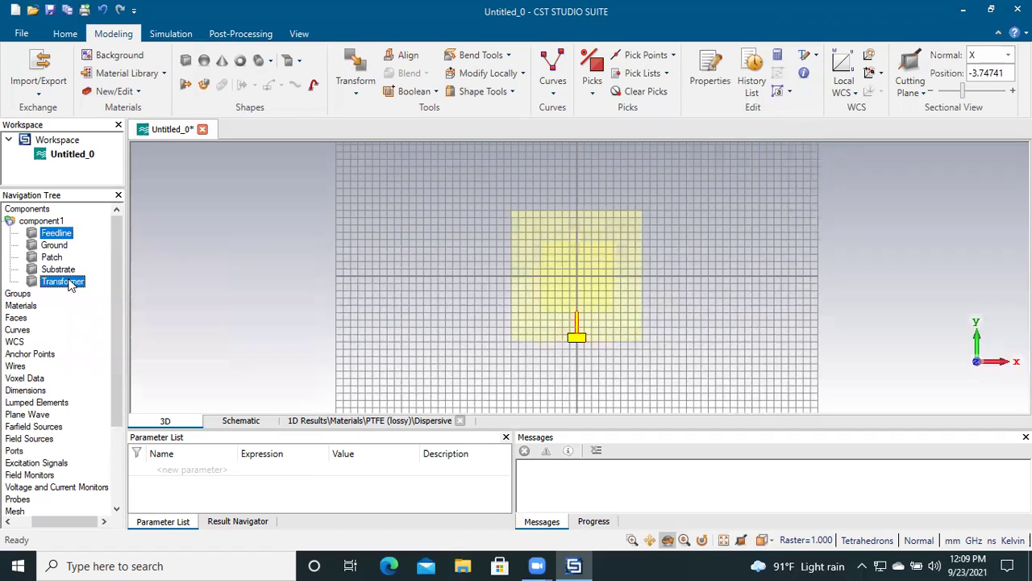
{"action": "left_click", "coordinate": [436, 90]}
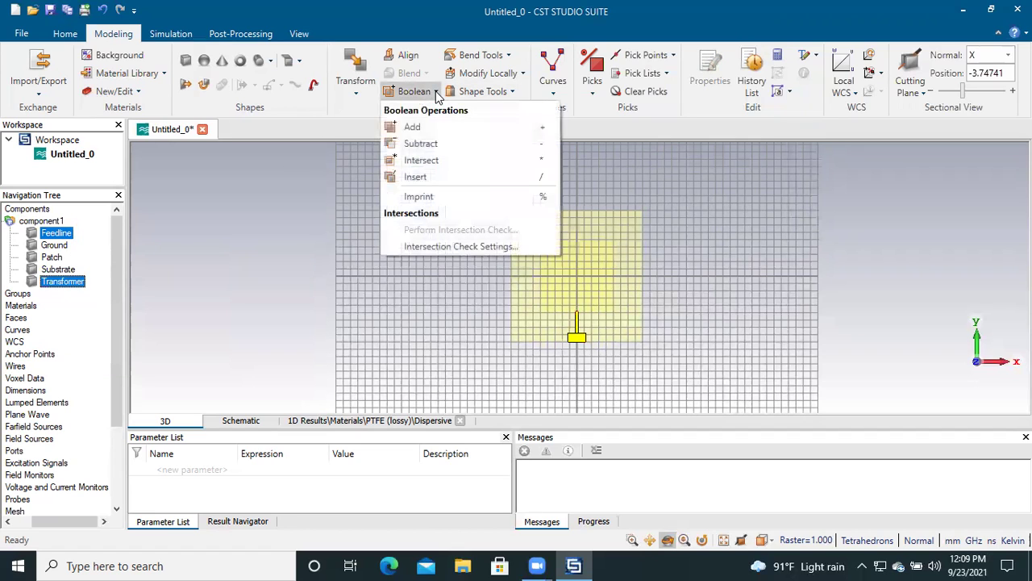
{"action": "left_click", "coordinate": [417, 129]}
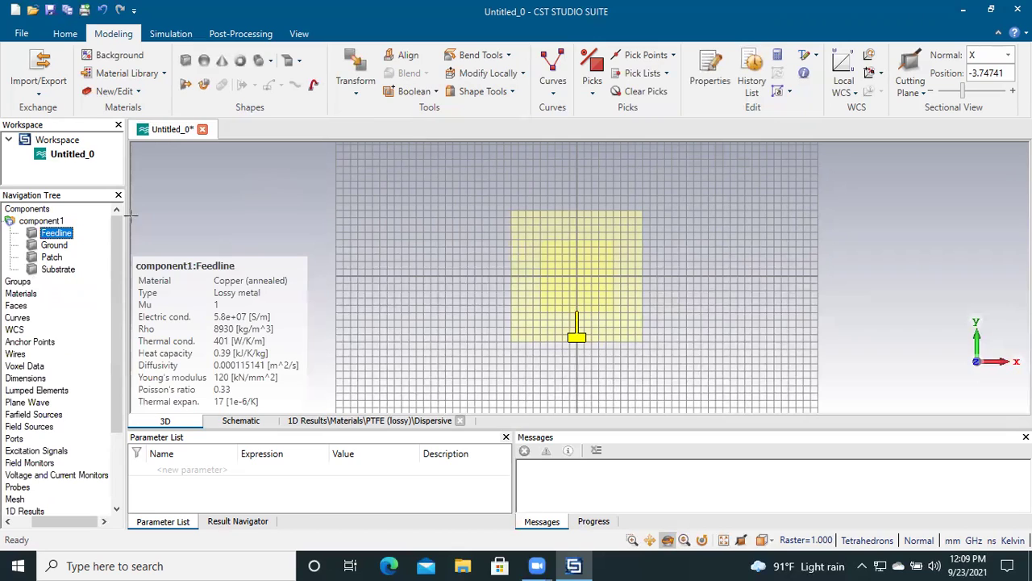
- Unite the Patch with the merged Feedline solid using a Boolean Add
{"action": "left_click", "coordinate": [55, 258]}
{"action": "left_click", "coordinate": [57, 233]}
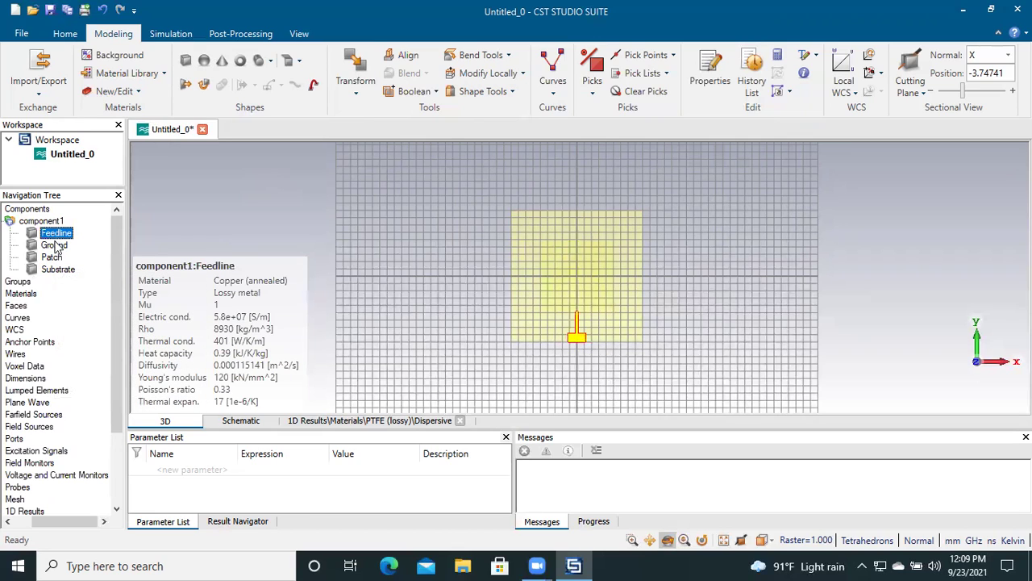
{"action": "left_click", "coordinate": [53, 257]}
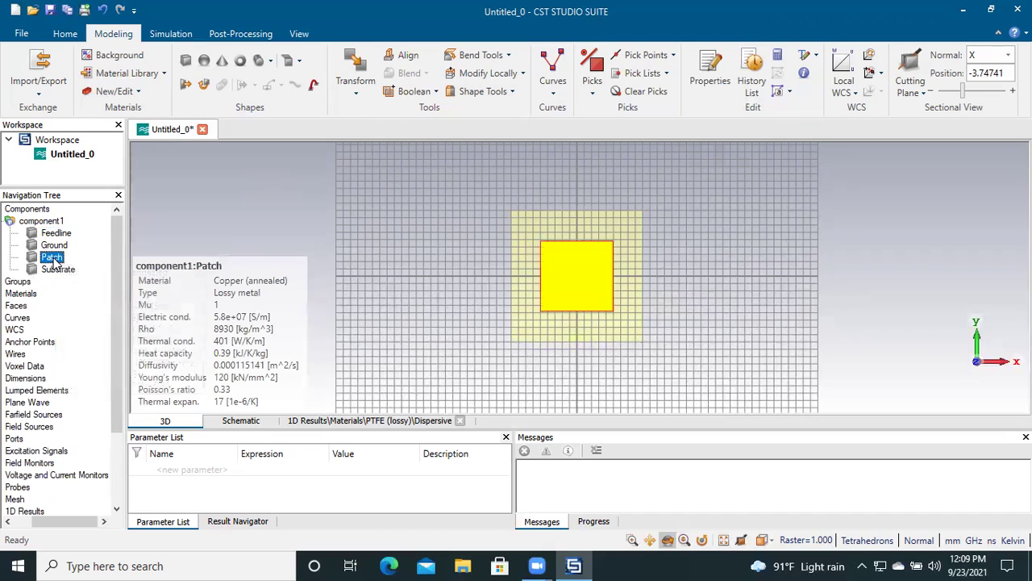
{"action": "left_click", "coordinate": [56, 233], "text": "ctrl"}
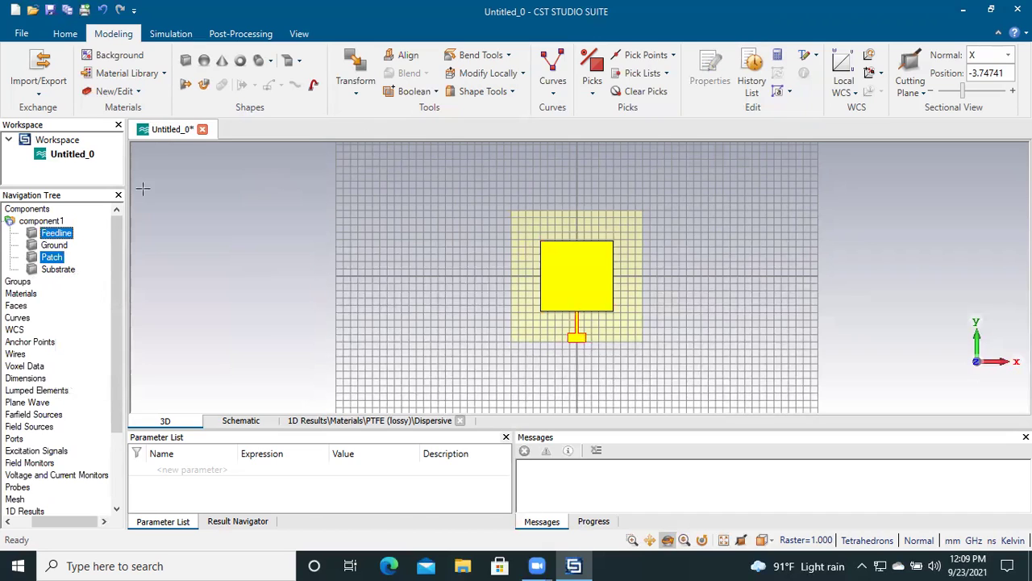
{"action": "left_click", "coordinate": [436, 92]}
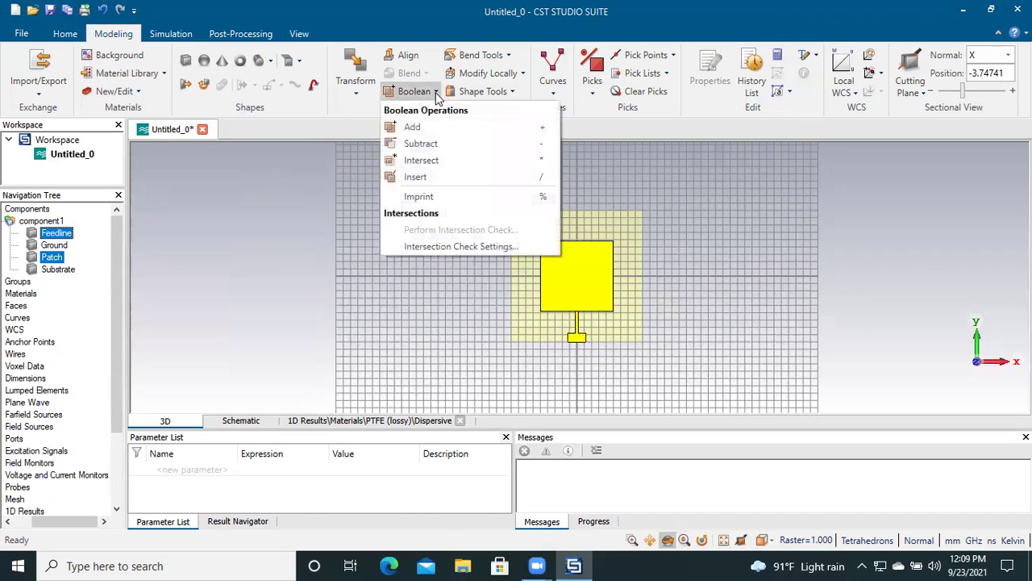
{"action": "left_click", "coordinate": [413, 128]}
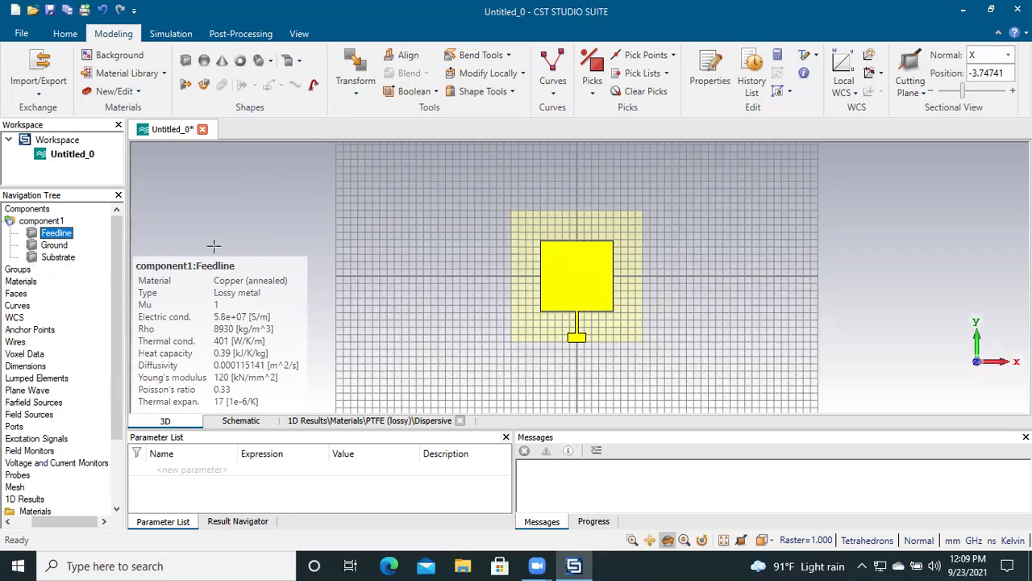
- Rename the combined Feedline solid as Patch and check the solids of component1
{"action": "right_click", "coordinate": [58, 237]}
{"action": "left_click", "coordinate": [95, 291]}
{"action": "type", "text": "Patch"}
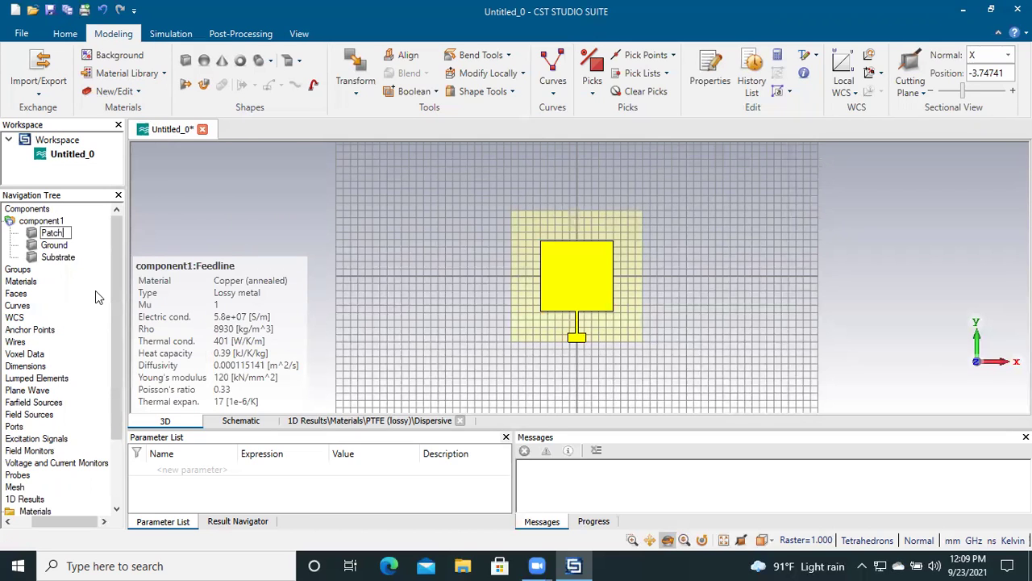
{"action": "key", "text": "Return"}
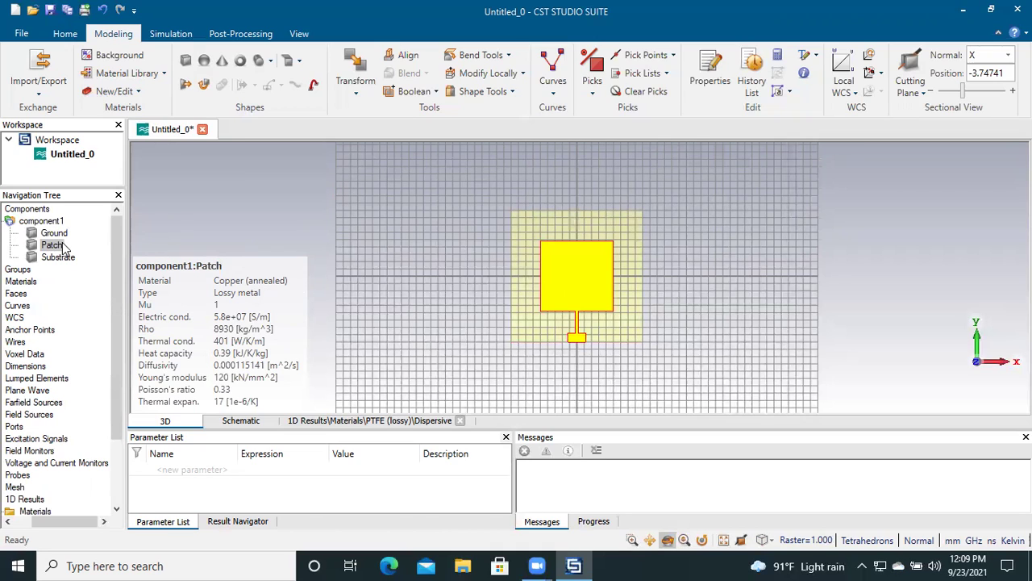
{"action": "left_click", "coordinate": [60, 259]}
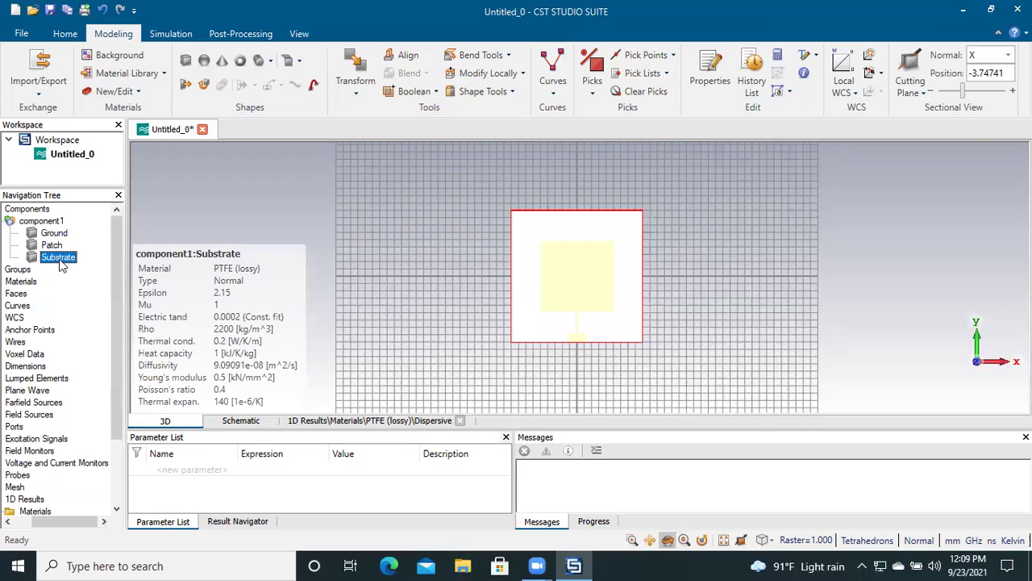
{"action": "left_click", "coordinate": [674, 275]}
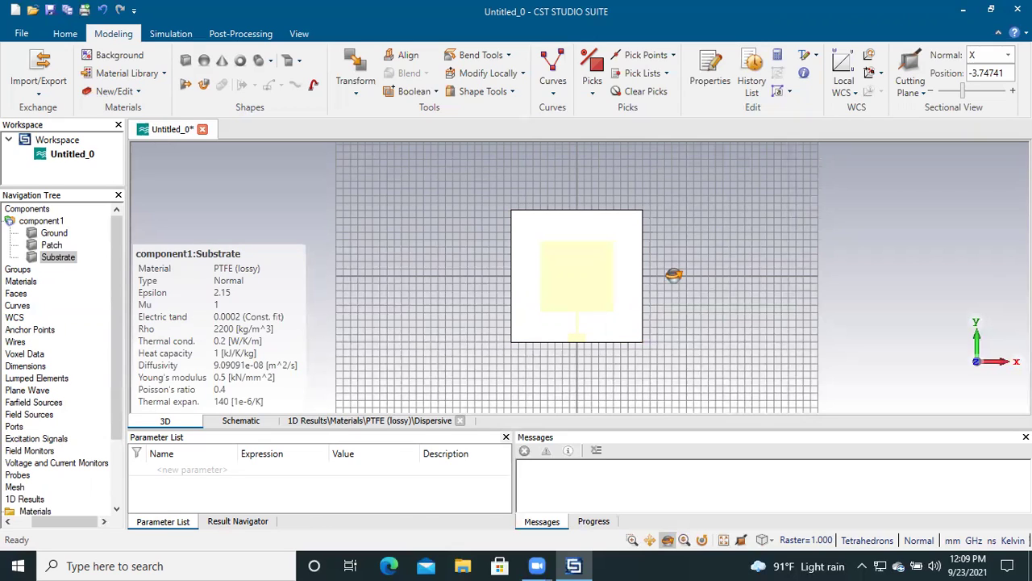
{"action": "left_click", "coordinate": [42, 222]}
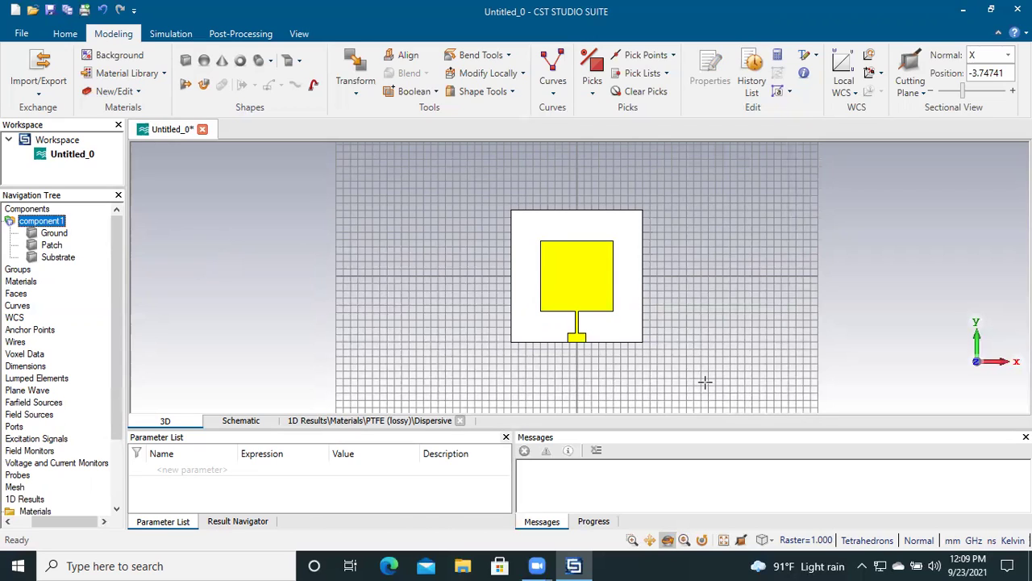
- Pick the thin end face of the copper feedline at the substrate's edge as the port face
{"action": "left_click", "coordinate": [667, 537]}
{"action": "mouse_move", "coordinate": [587, 318]}
{"action": "left_mouse_down"}
{"action": "mouse_move", "coordinate": [521, 360]}
{"action": "mouse_move", "coordinate": [580, 246]}
{"action": "mouse_move", "coordinate": [581, 140]}
{"action": "mouse_move", "coordinate": [589, 301]}
{"action": "left_mouse_up"}
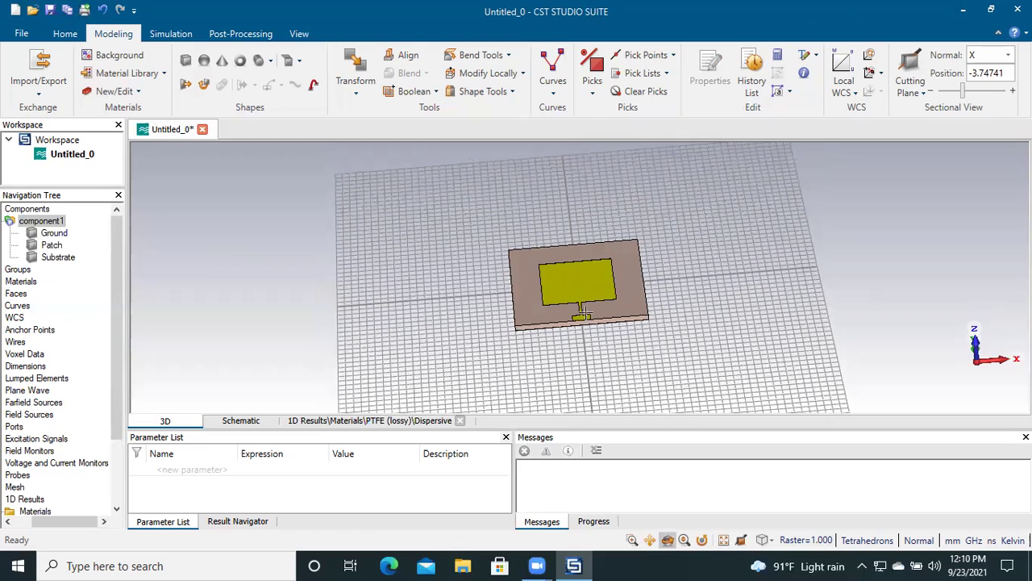
{"action": "left_click_drag", "start_coordinate": [607, 307], "coordinate": [570, 323]}
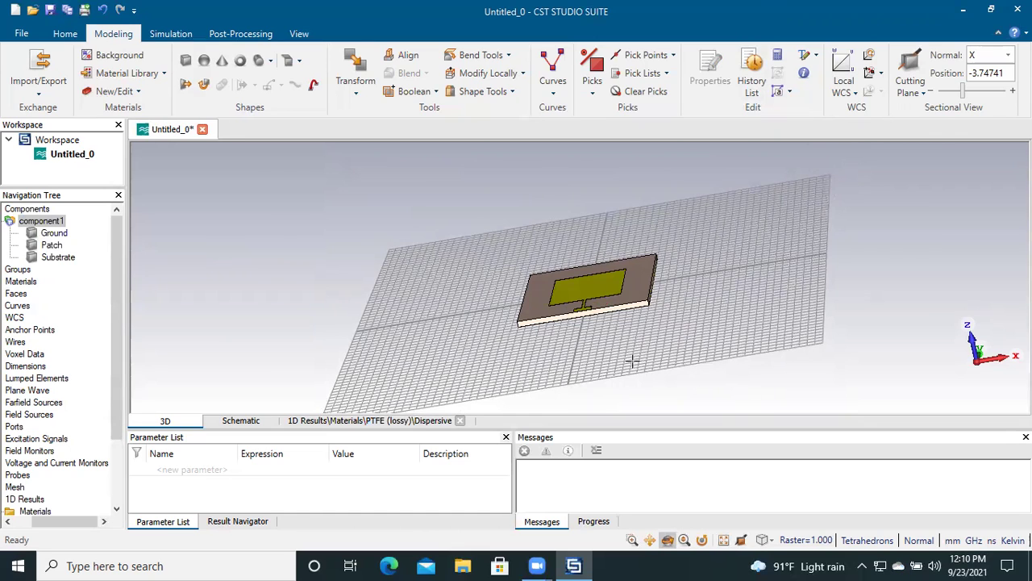
{"action": "scroll", "coordinate": [617, 339], "scroll_direction": "up", "scroll_amount": 2}
{"action": "scroll", "coordinate": [616, 327], "scroll_direction": "up", "scroll_amount": 5}
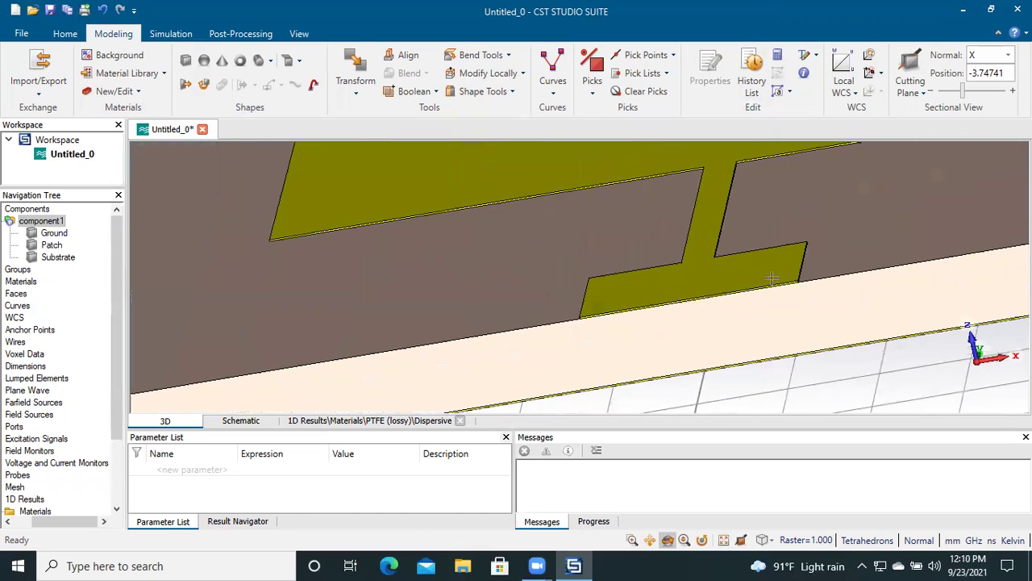
{"action": "scroll", "coordinate": [818, 300], "scroll_direction": "up", "scroll_amount": 1}
{"action": "scroll", "coordinate": [468, 212], "scroll_direction": "down", "scroll_amount": 3}
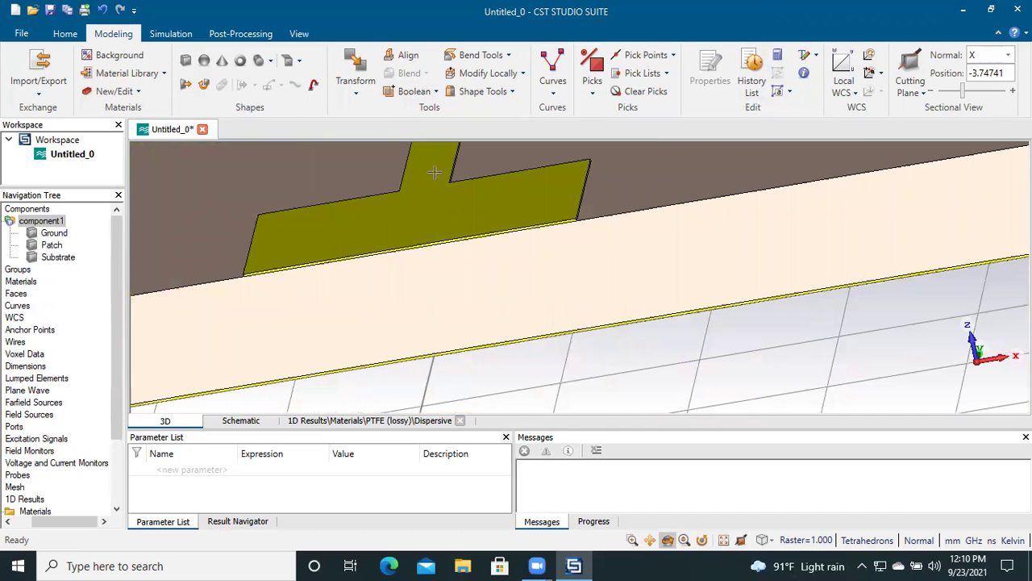
{"action": "left_click", "coordinate": [592, 89]}
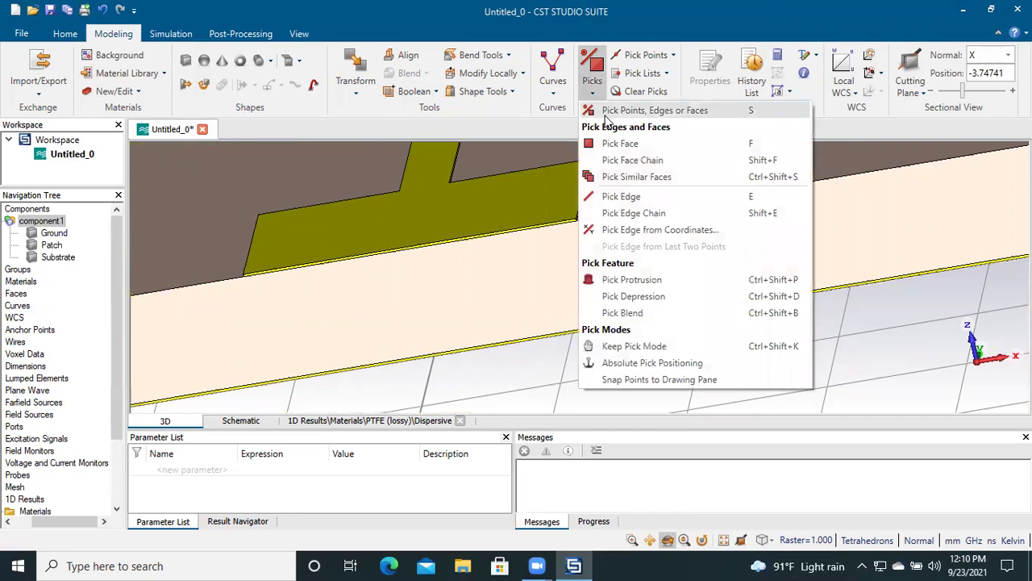
{"action": "left_click", "coordinate": [620, 143]}
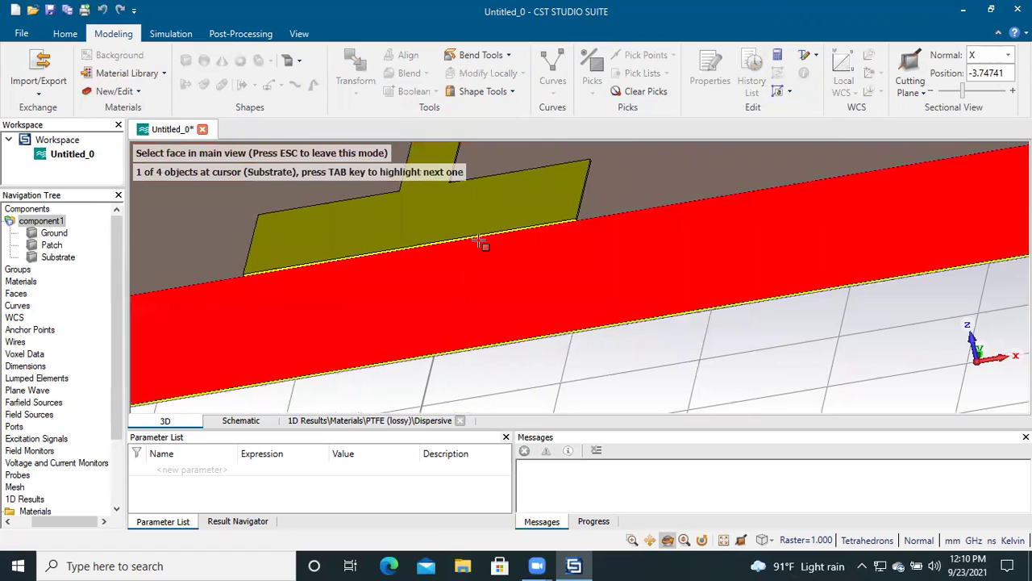
{"action": "left_click", "coordinate": [462, 238]}
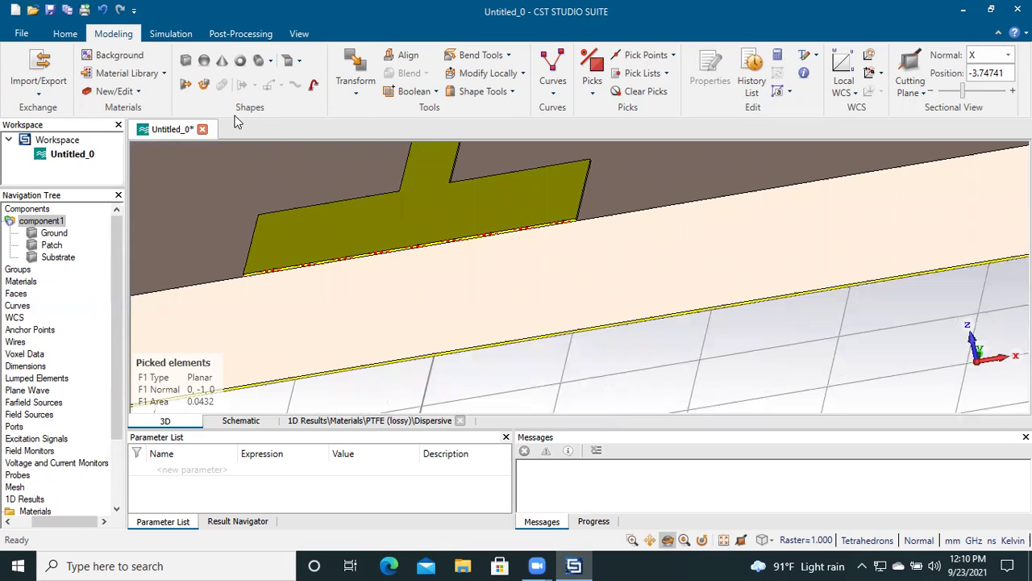
- Run the Calculate port extension coefficient macro for the microstrip line and construct the waveguide port from the picked face
{"action": "left_click", "coordinate": [66, 34]}
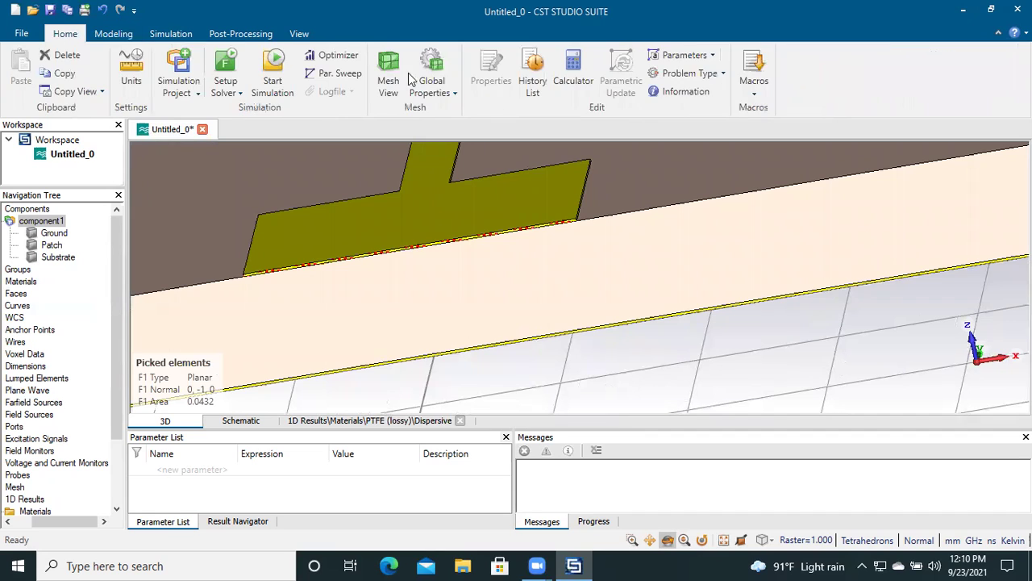
{"action": "left_click", "coordinate": [758, 89]}
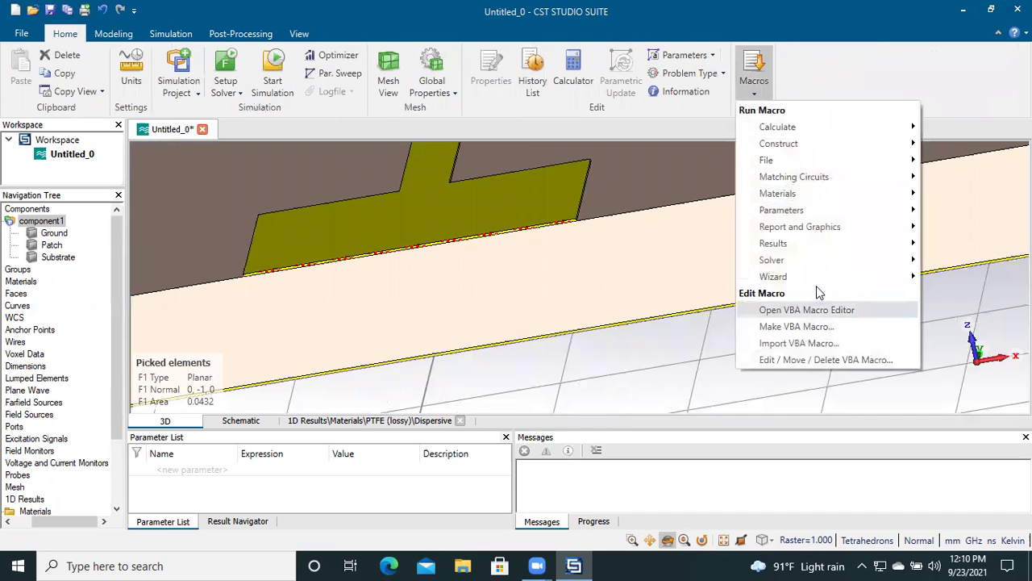
{"action": "mouse_move", "coordinate": [807, 260]}
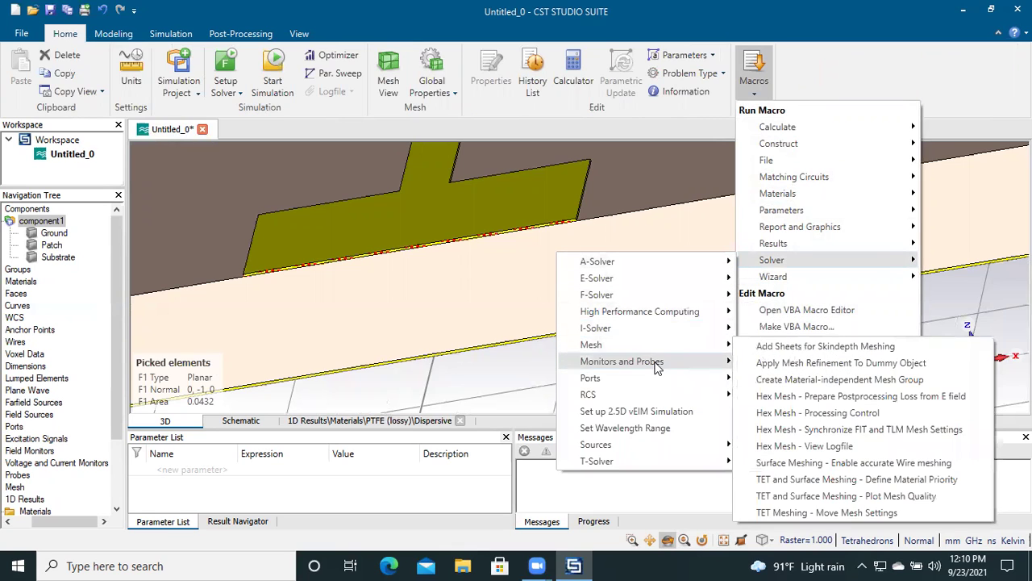
{"action": "mouse_move", "coordinate": [654, 379]}
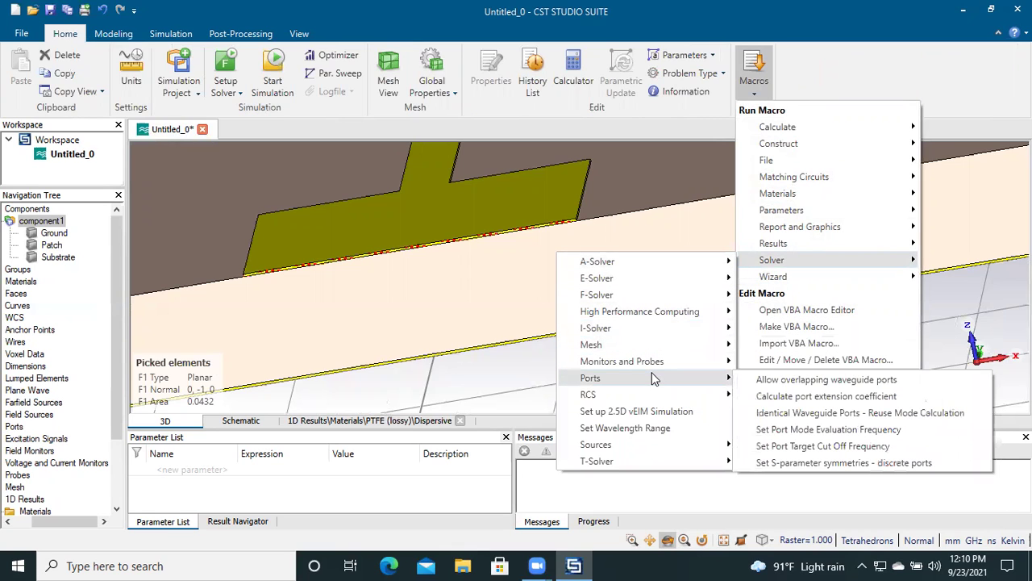
{"action": "left_click", "coordinate": [798, 396]}
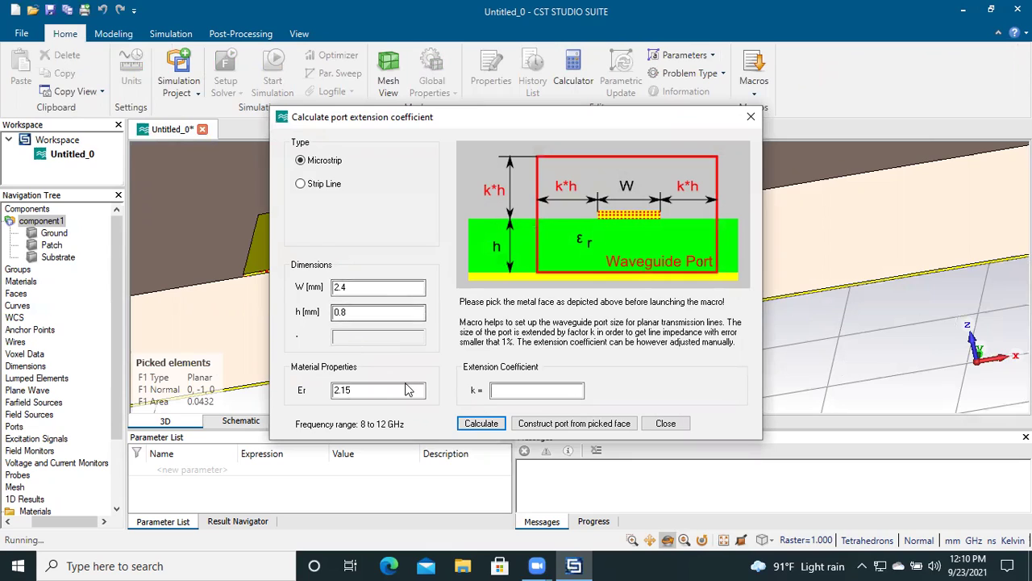
{"action": "left_click", "coordinate": [480, 424]}
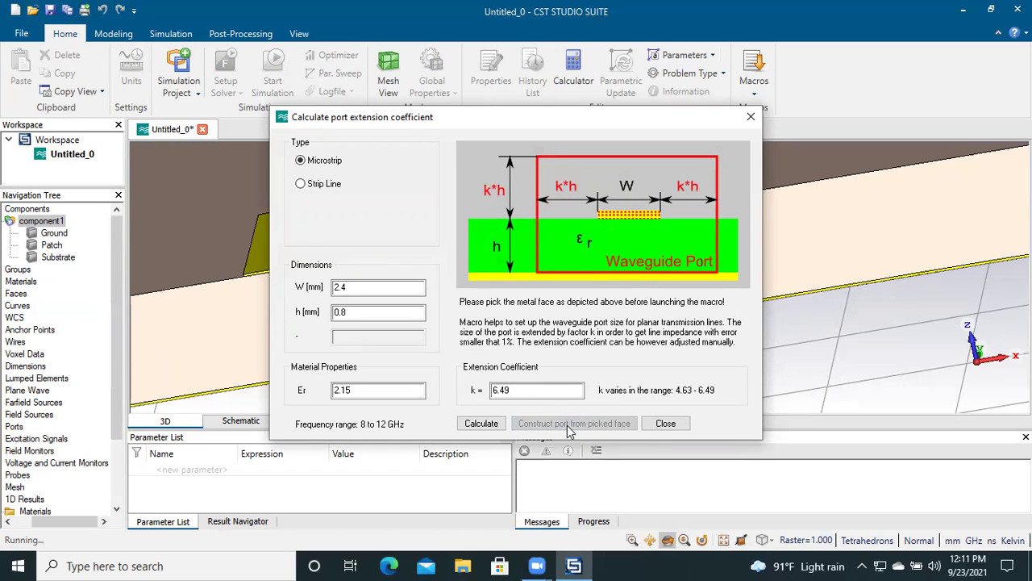
- Close the port extension macro and display the constructed waveguide port on the model
{"action": "left_click", "coordinate": [664, 424]}
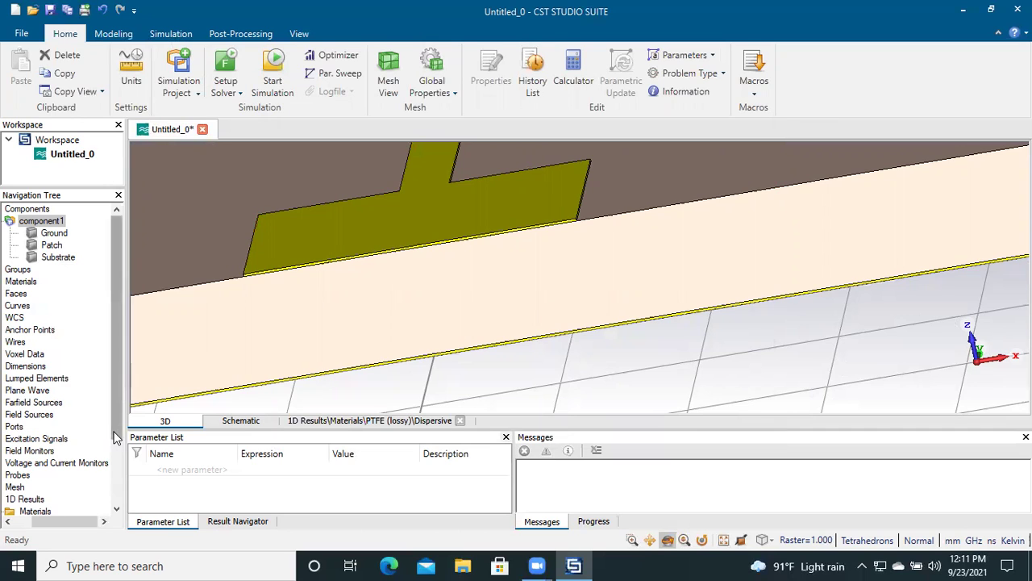
{"action": "scroll", "coordinate": [115, 436], "scroll_direction": "down", "scroll_amount": 1}
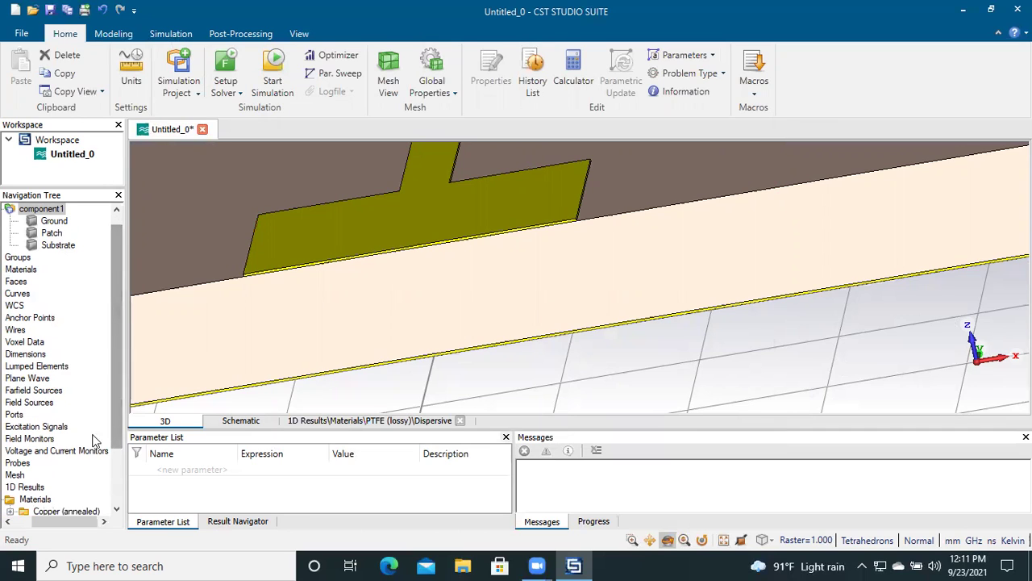
{"action": "left_click", "coordinate": [13, 414]}
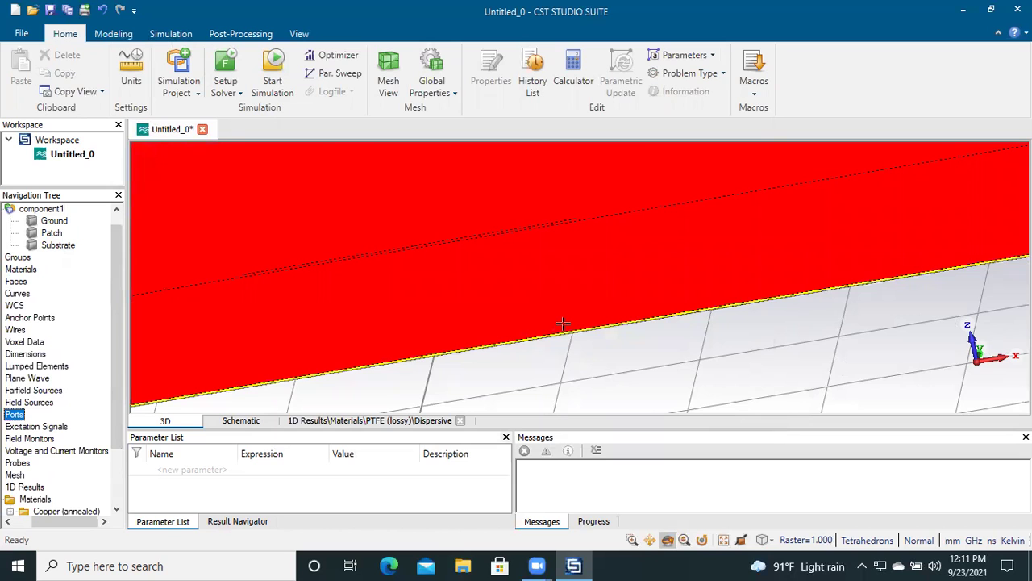
- Show the whole antenna from the front and inspect the patch, feedline and waveguide port from several angles
{"action": "key", "text": "space"}
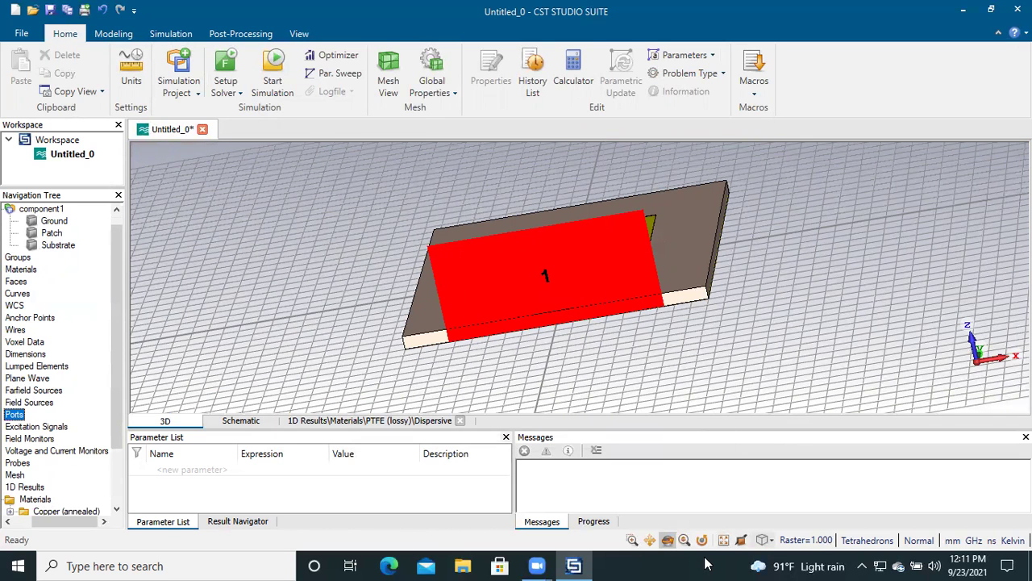
{"action": "left_click", "coordinate": [763, 540]}
{"action": "left_click", "coordinate": [806, 371]}
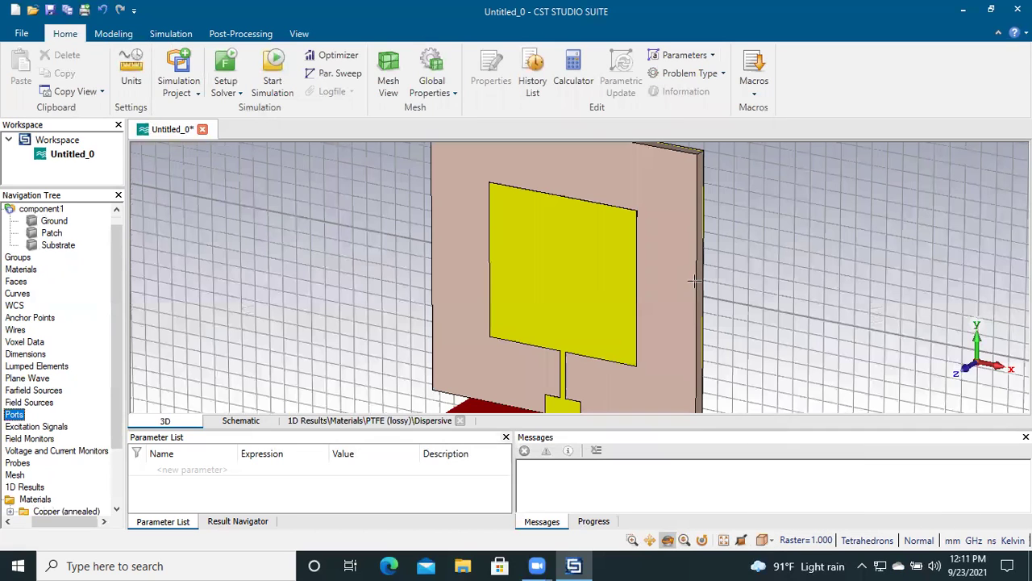
{"action": "scroll", "coordinate": [630, 282], "scroll_direction": "down", "scroll_amount": 1}
{"action": "scroll", "coordinate": [634, 282], "scroll_direction": "down", "scroll_amount": 2}
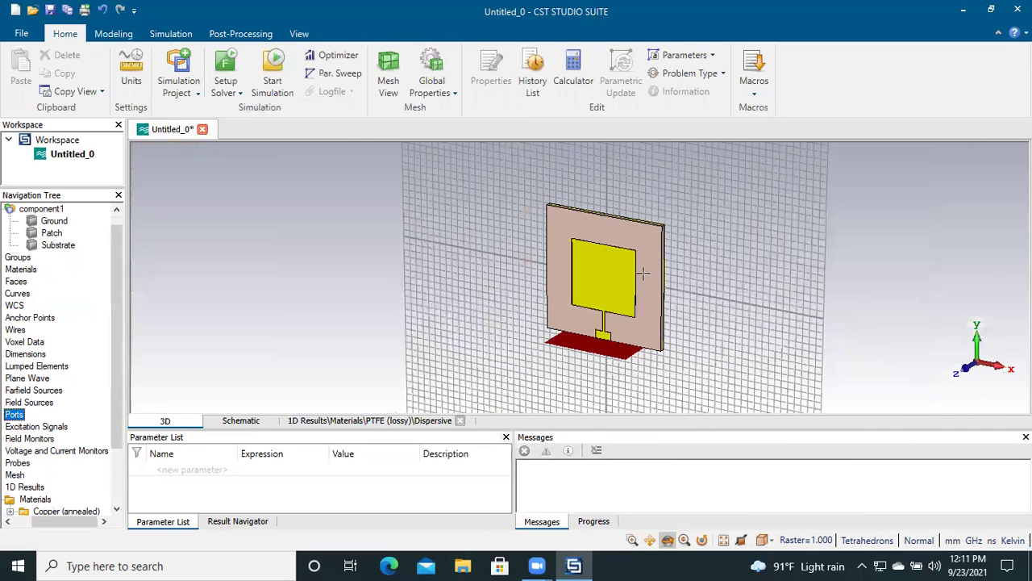
{"action": "left_click_drag", "start_coordinate": [673, 296], "coordinate": [707, 209]}
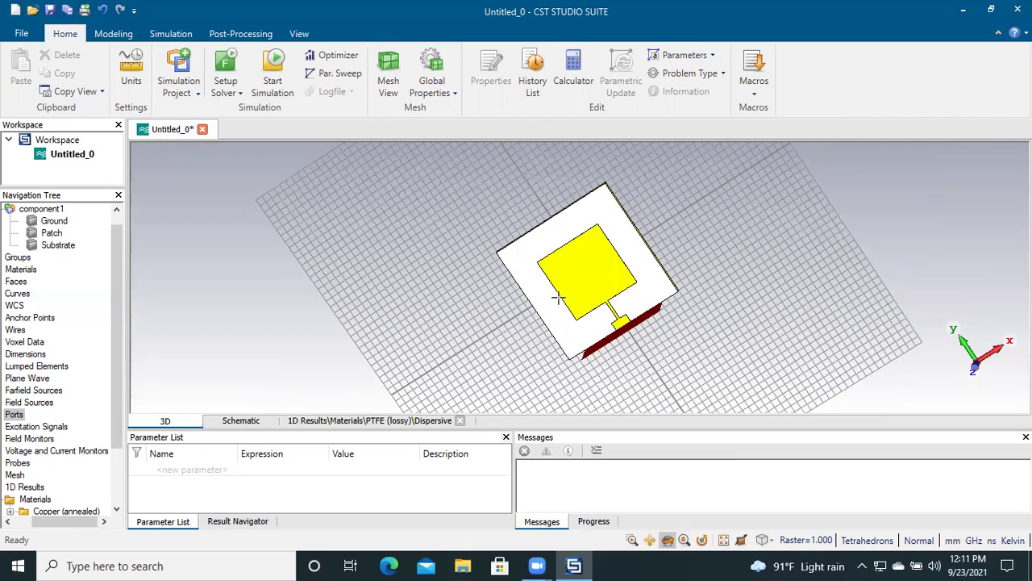
- Save the project as 10 GHz on the D: drive and start the simulation
{"action": "left_click", "coordinate": [50, 10]}
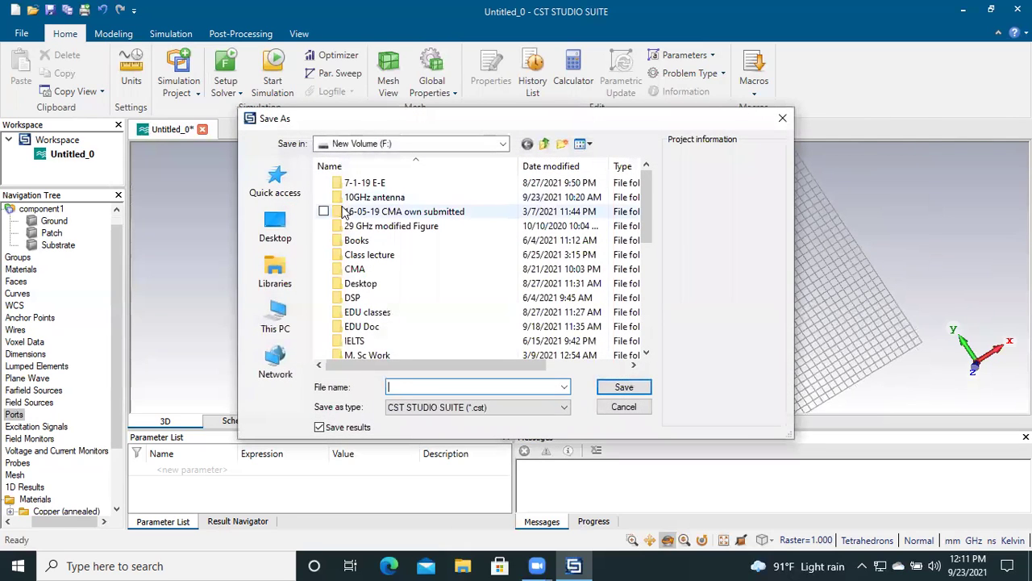
{"action": "left_click", "coordinate": [500, 145]}
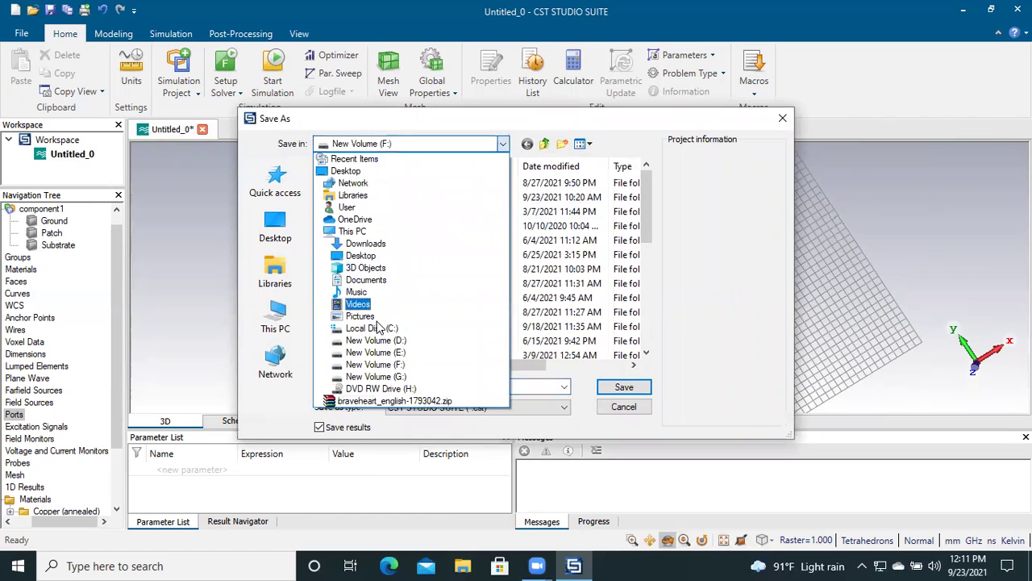
{"action": "left_click", "coordinate": [394, 342]}
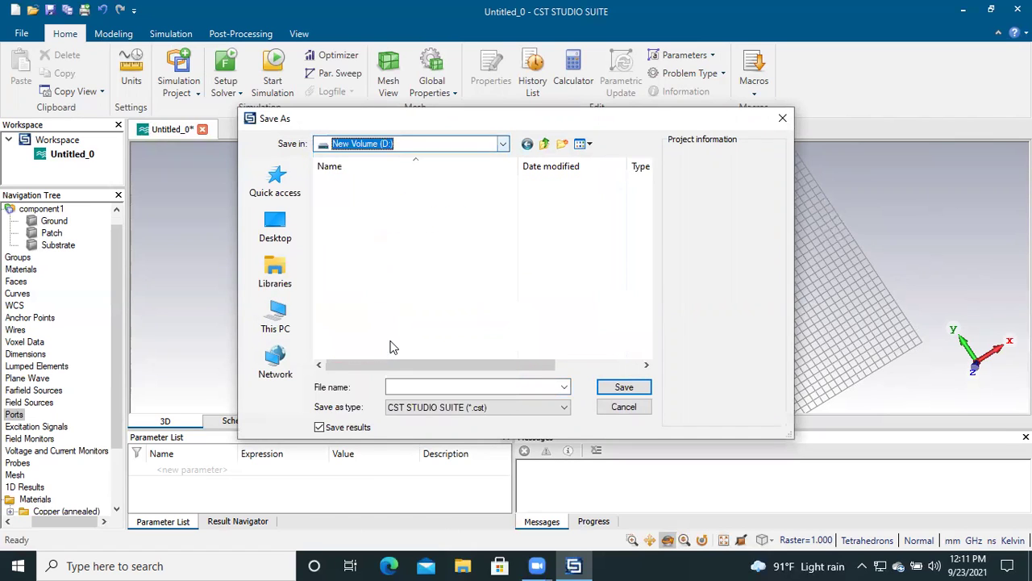
{"action": "left_click", "coordinate": [406, 386]}
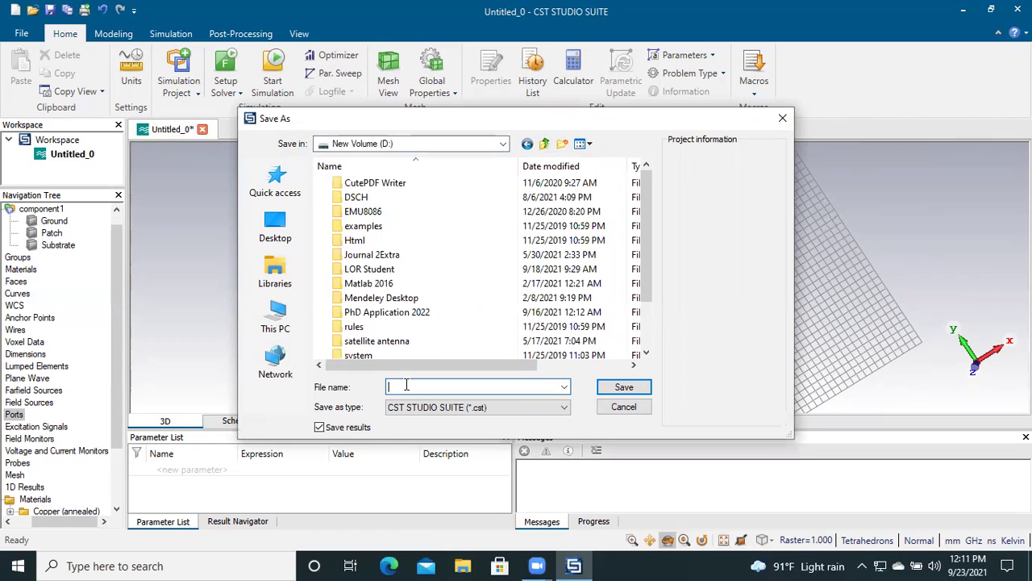
{"action": "type", "text": "10 GHz"}
{"action": "left_click", "coordinate": [617, 387]}
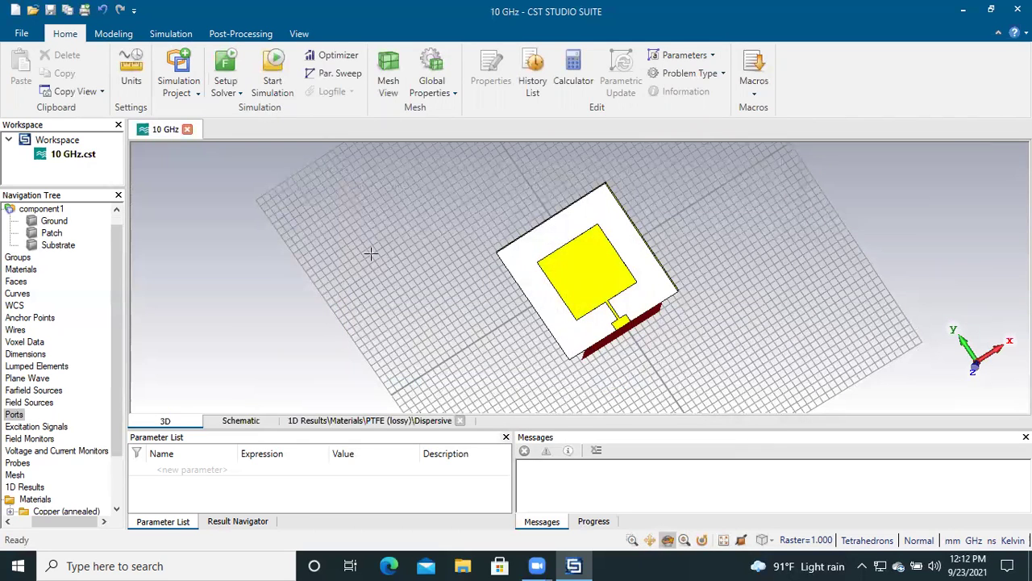
{"action": "left_click", "coordinate": [273, 75]}
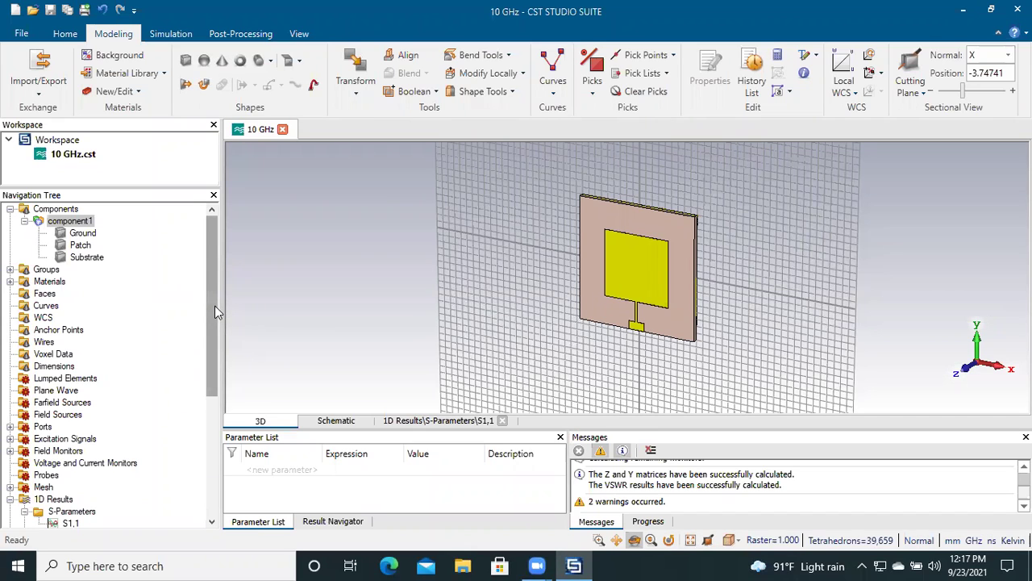
- Display the S1,1 curve and the ZRef 1(1) reference impedance curve from the 1D results
{"action": "left_click_drag", "start_coordinate": [215, 305], "coordinate": [213, 333]}
{"action": "left_click", "coordinate": [69, 475]}
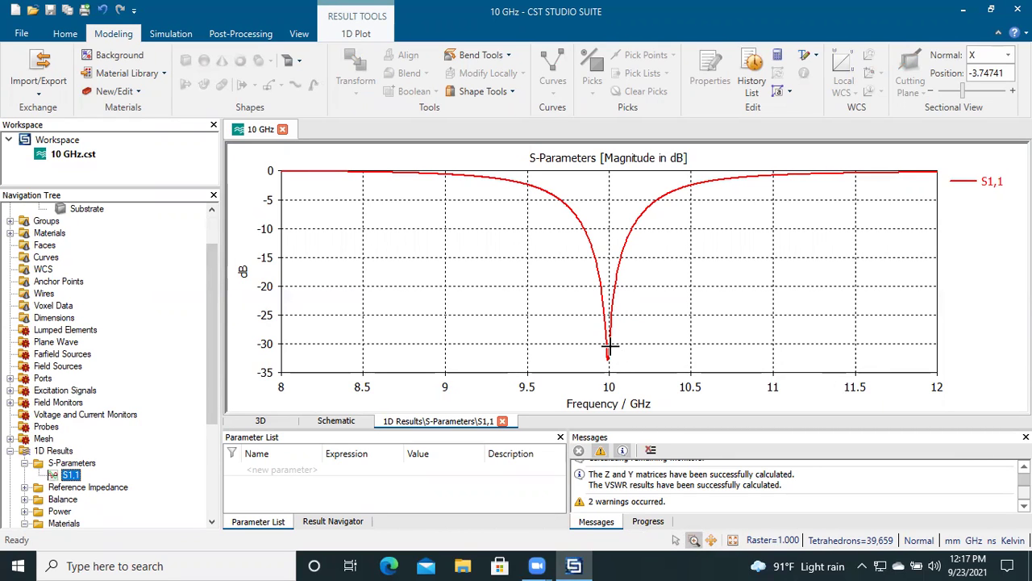
{"action": "left_click", "coordinate": [25, 488]}
{"action": "left_click", "coordinate": [73, 499]}
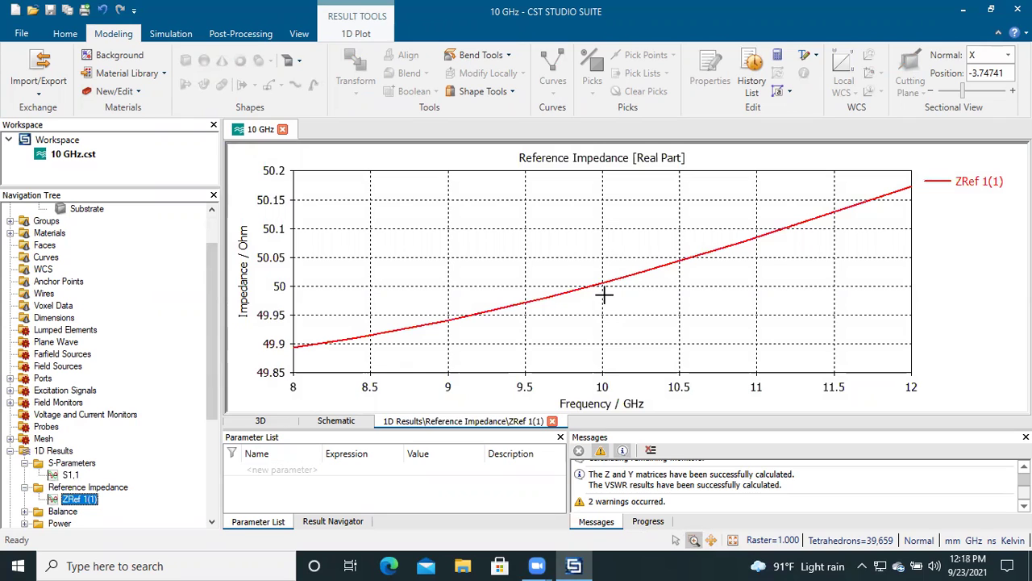
- Return to the S1,1 magnitude plot and look through the remaining 1D results
{"action": "right_click", "coordinate": [531, 274]}
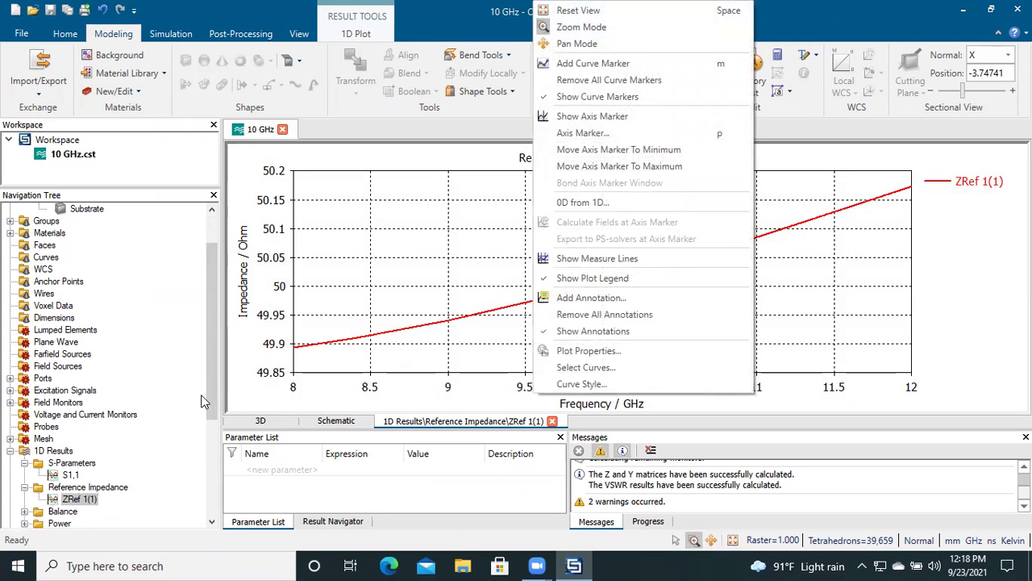
{"action": "left_click", "coordinate": [73, 473]}
{"action": "left_click", "coordinate": [73, 474]}
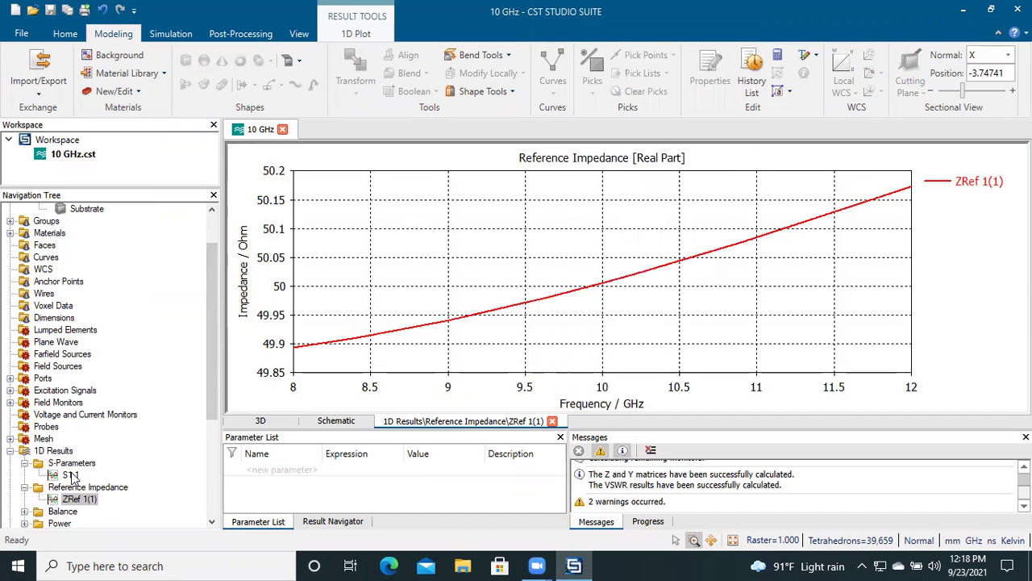
{"action": "left_click_drag", "start_coordinate": [213, 393], "coordinate": [211, 426]}
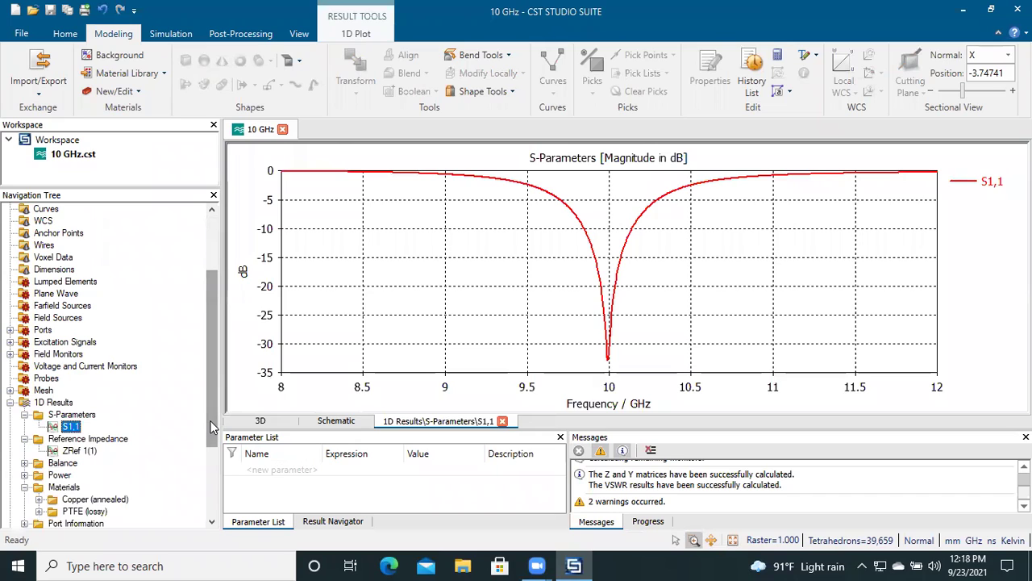